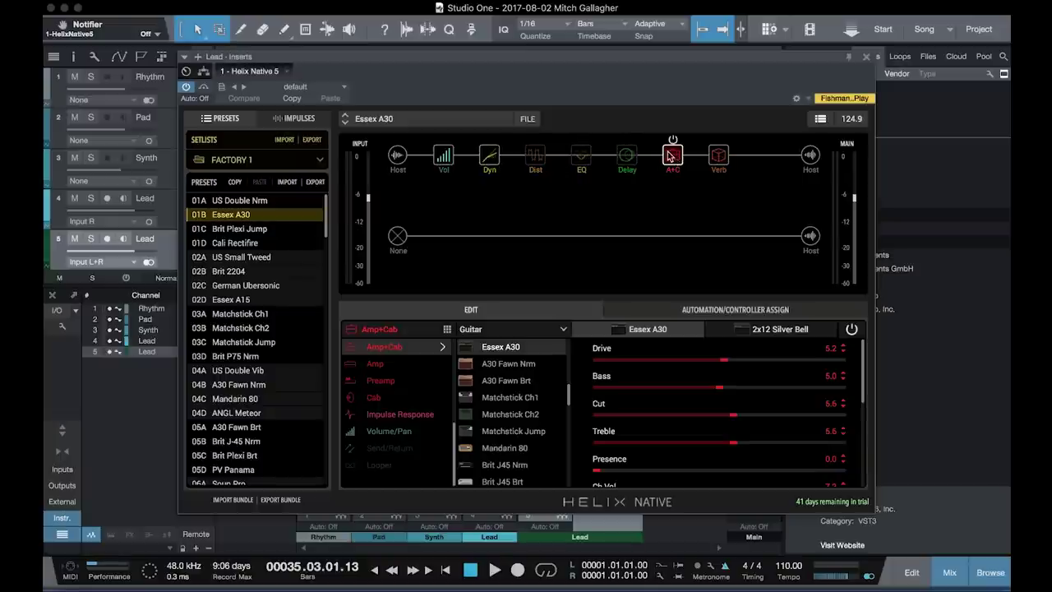
Bypass the reverb block, and toggle the amp and cab block off and back on.
left_click(718, 141)
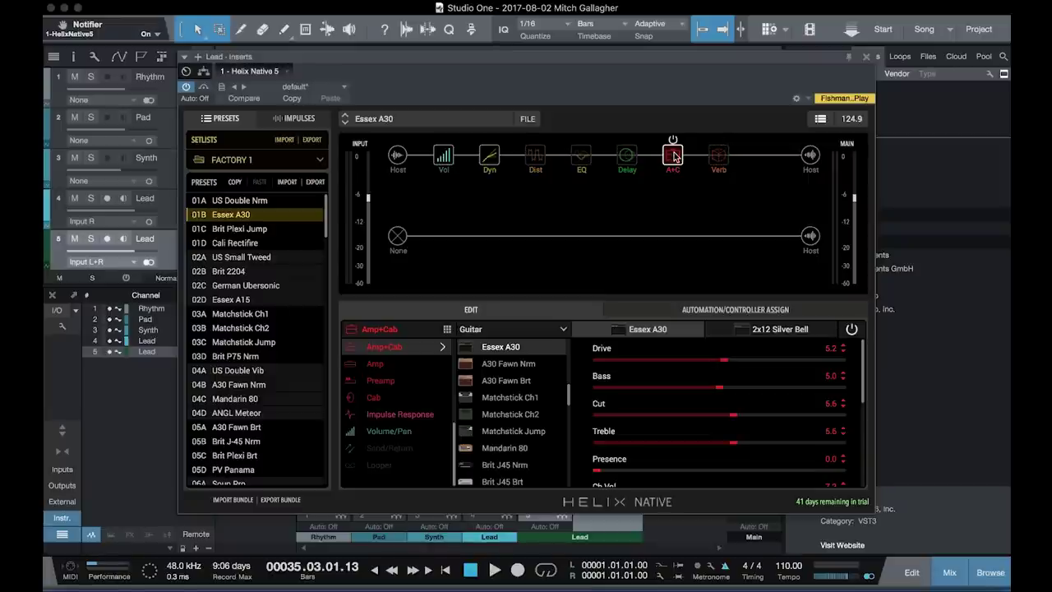
left_click(673, 142)
left_click(673, 142)
Turn the final Hall reverb block into a Minotaur distortion (Gain 4.2, Tone 5.3, Level 5.0).
left_click(718, 156)
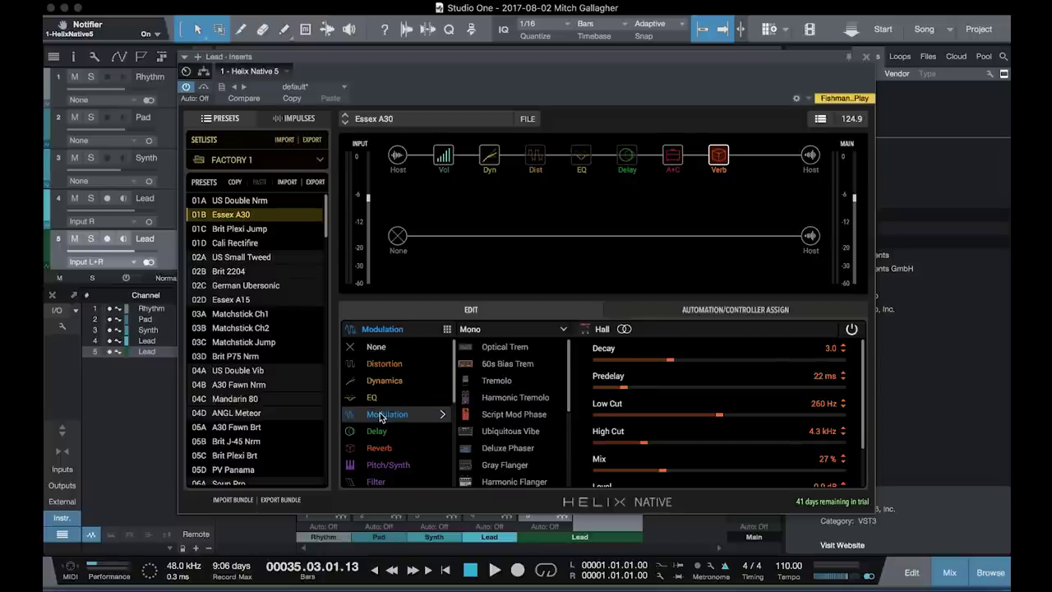
mouse_move(380, 451)
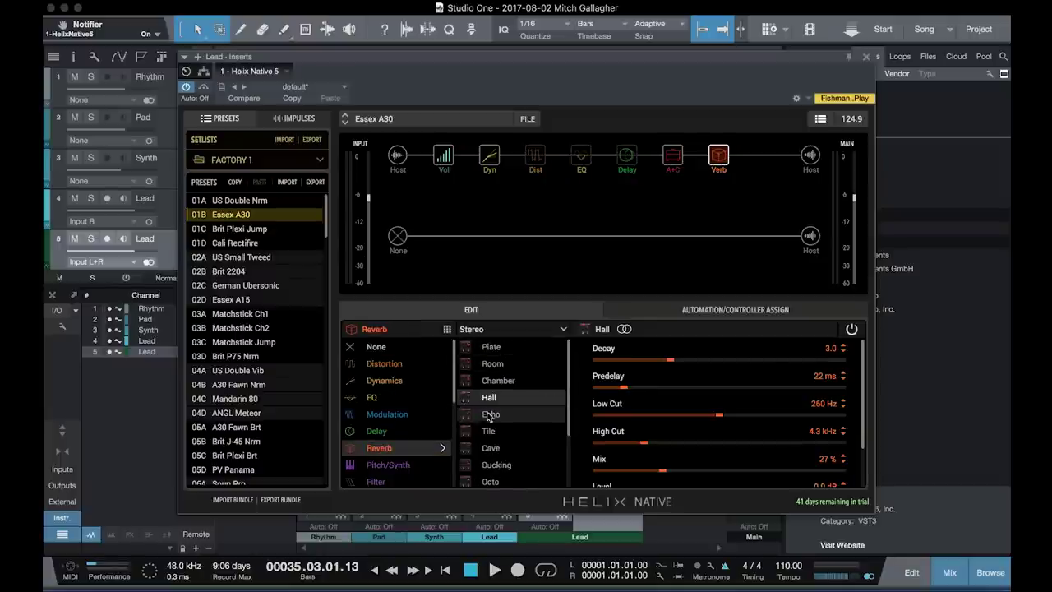
key("ctrl+z")
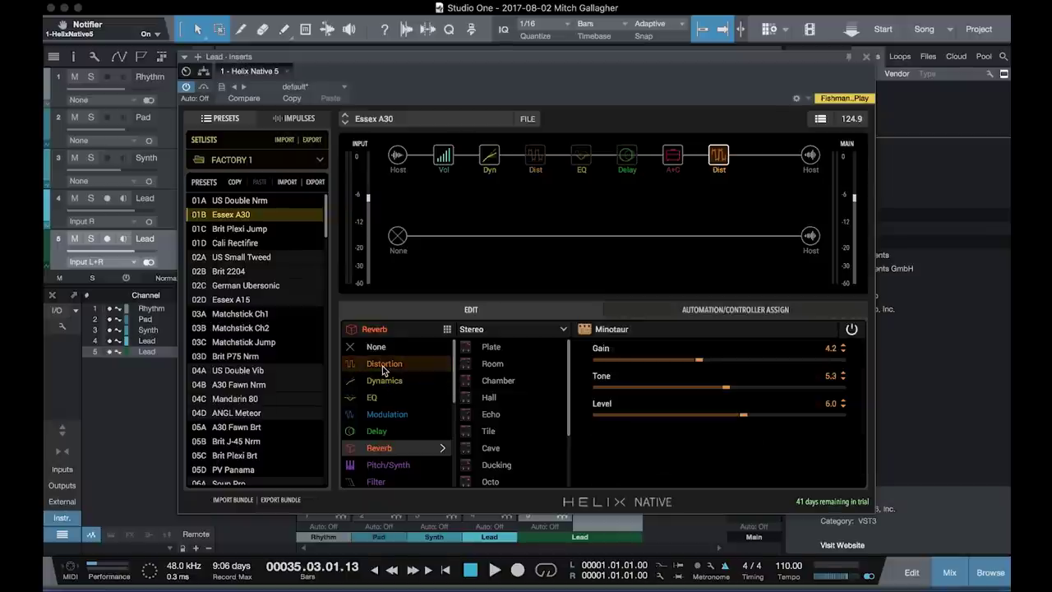
Try the Scream 808 and Minotaur distortion models, settling on Compulsive Drive.
mouse_move(383, 371)
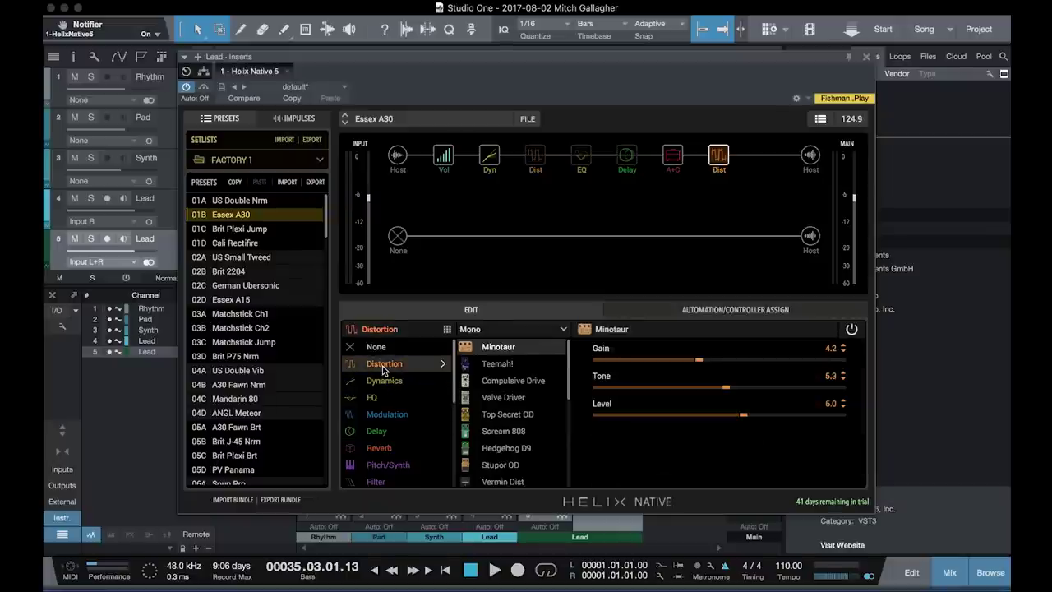
left_click(497, 434)
left_click(498, 347)
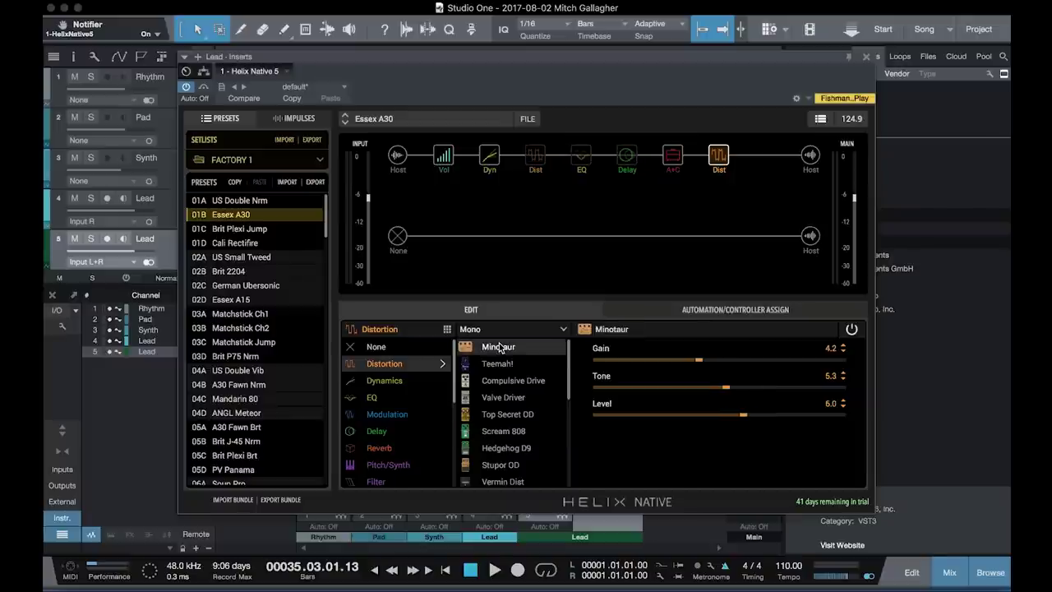
left_click(503, 383)
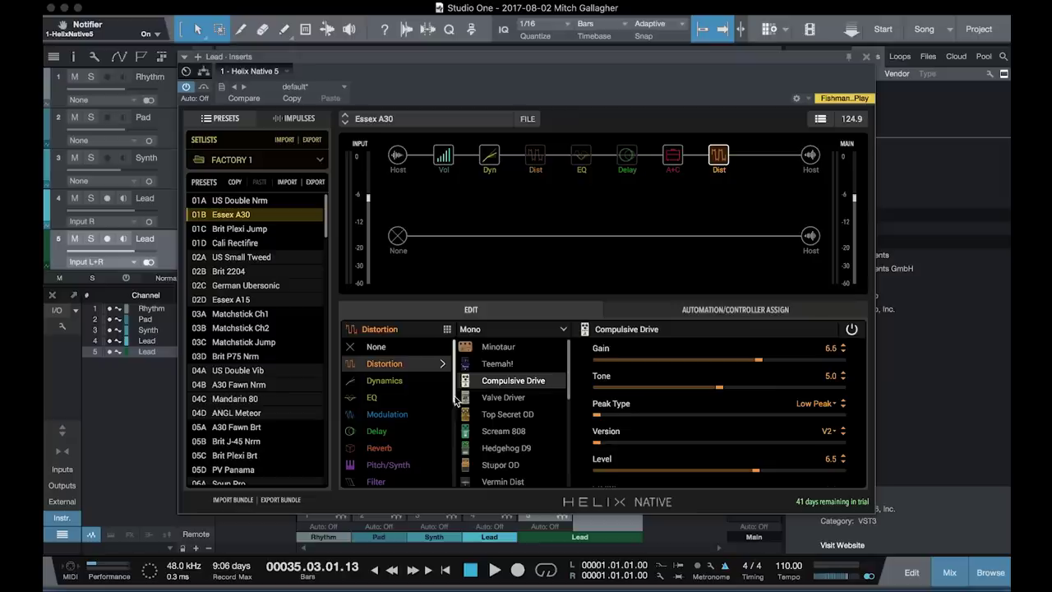
Browse the Dynamics, EQ, Modulation, Delay, Reverb, Pitch/Synth and Wah model lists.
scroll(481, 386, "down", 5)
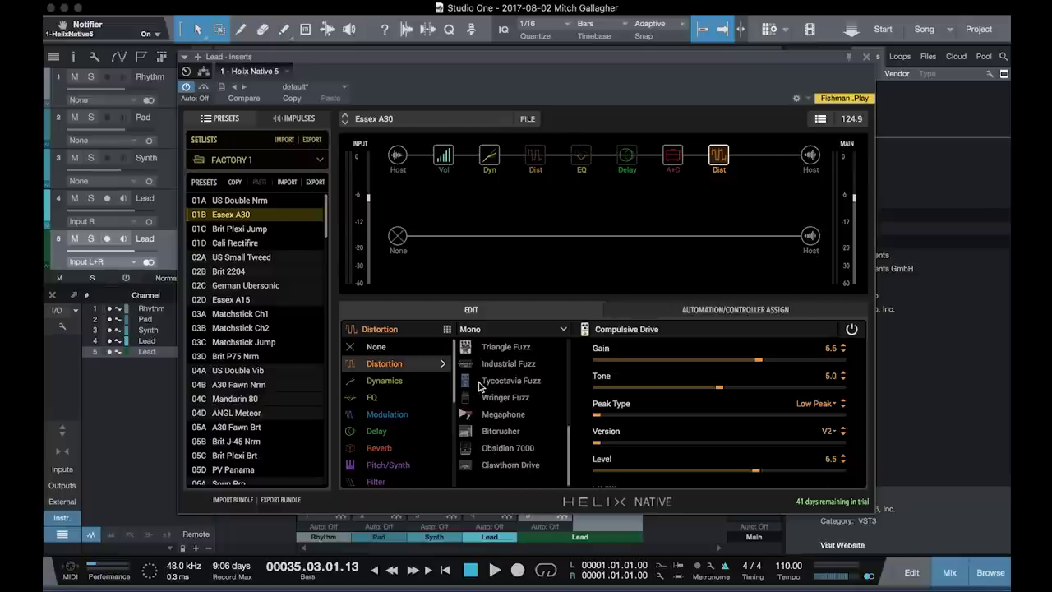
left_click(395, 380)
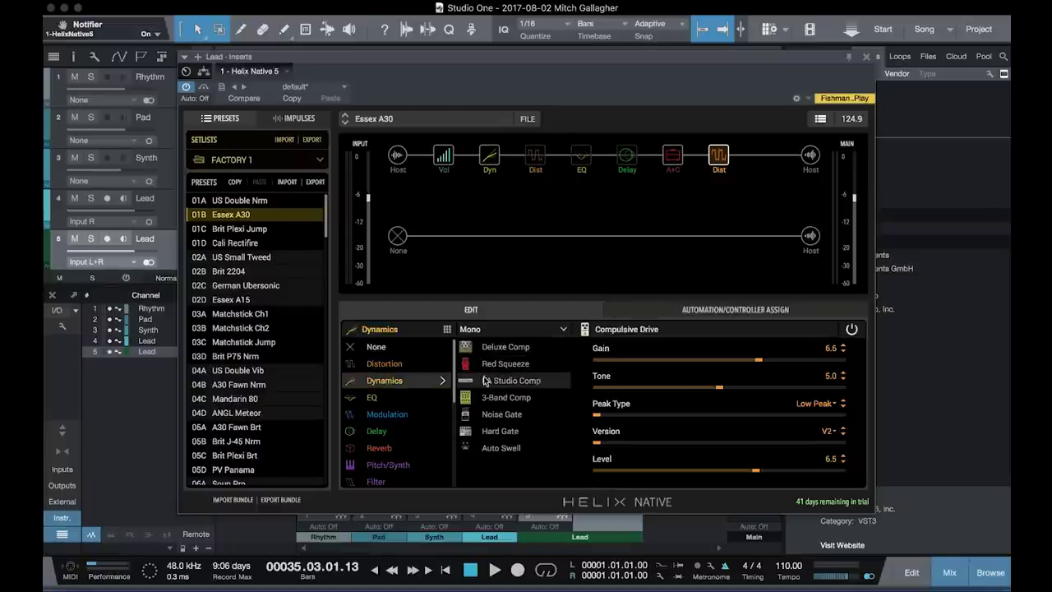
left_click(399, 398)
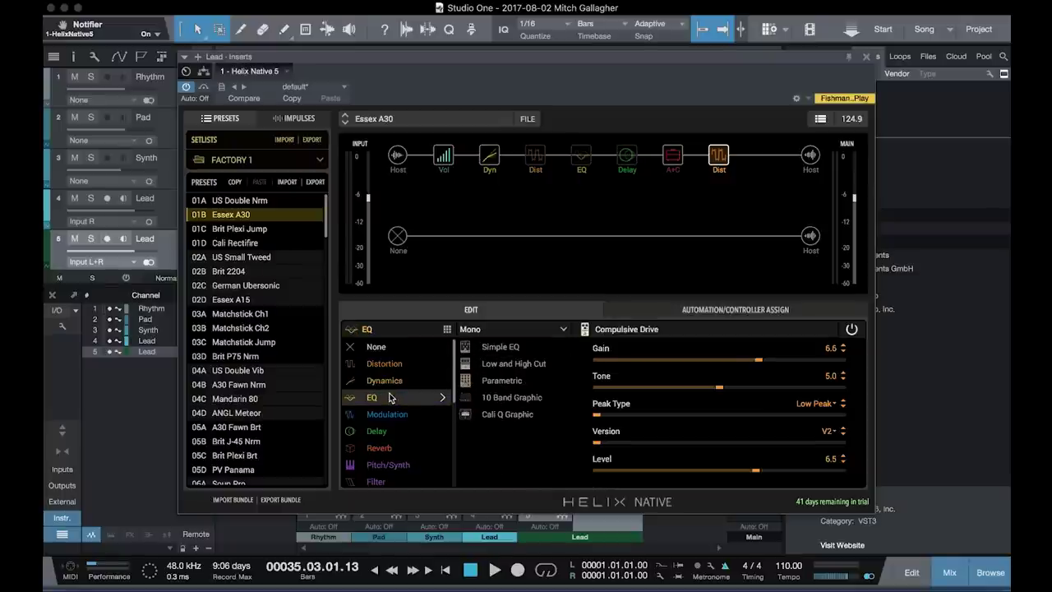
left_click(399, 416)
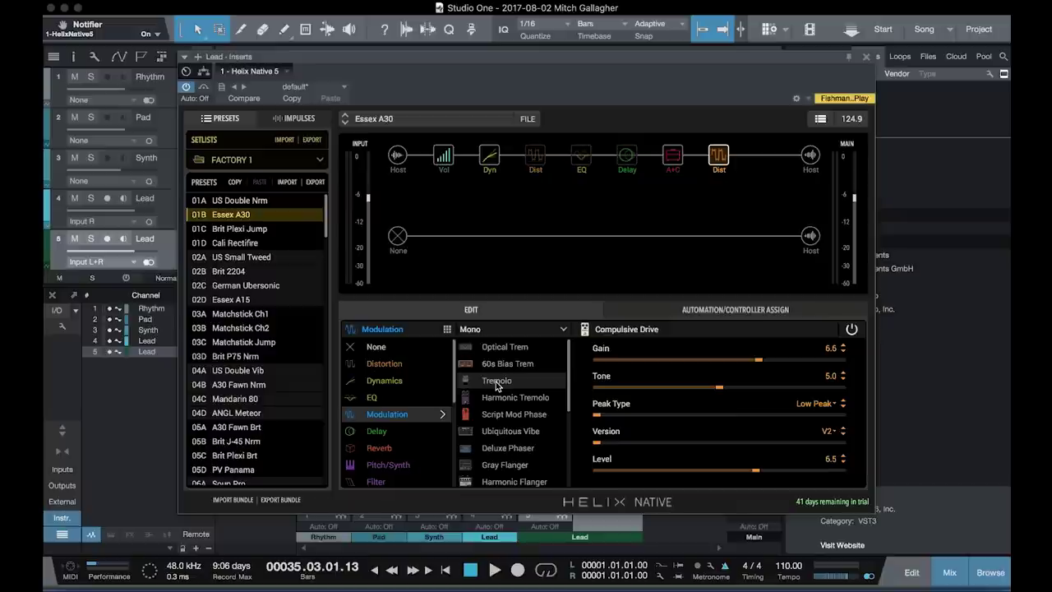
scroll(517, 418, "down", 5)
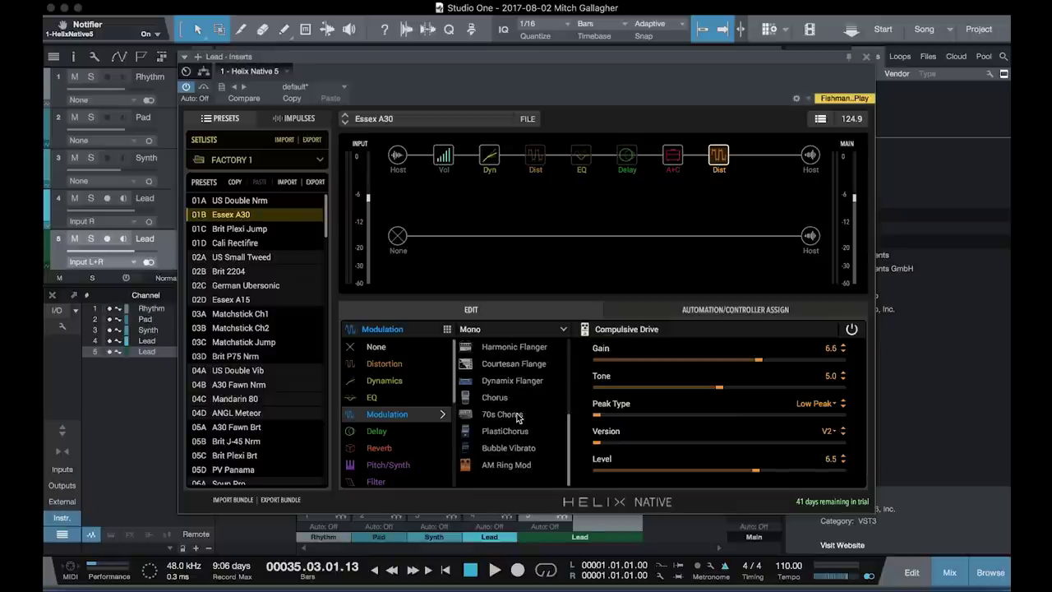
left_click(384, 432)
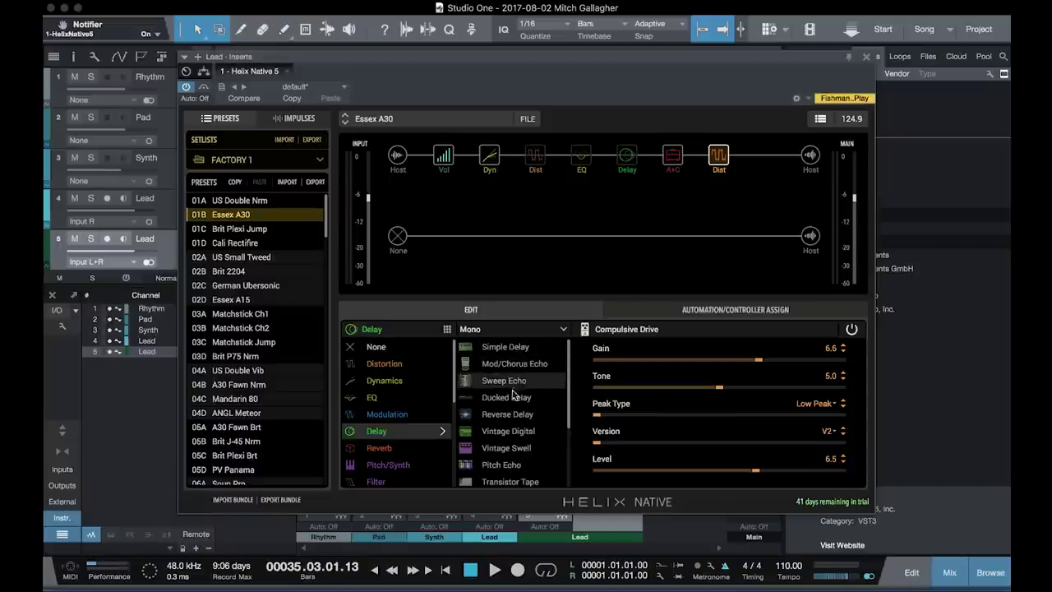
scroll(513, 400, "down", 5)
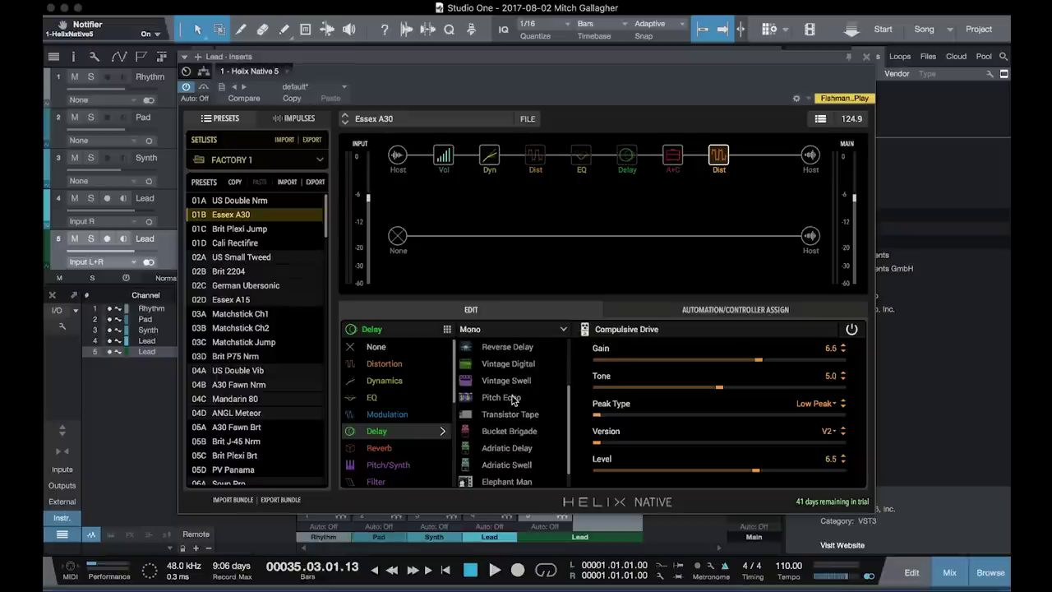
mouse_move(389, 450)
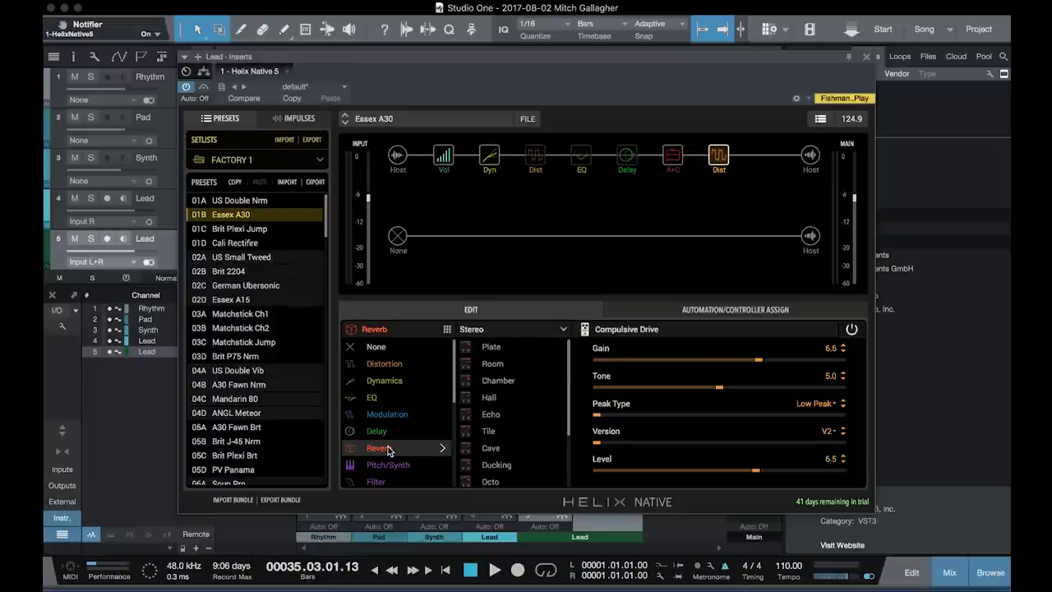
scroll(531, 391, "down", 3)
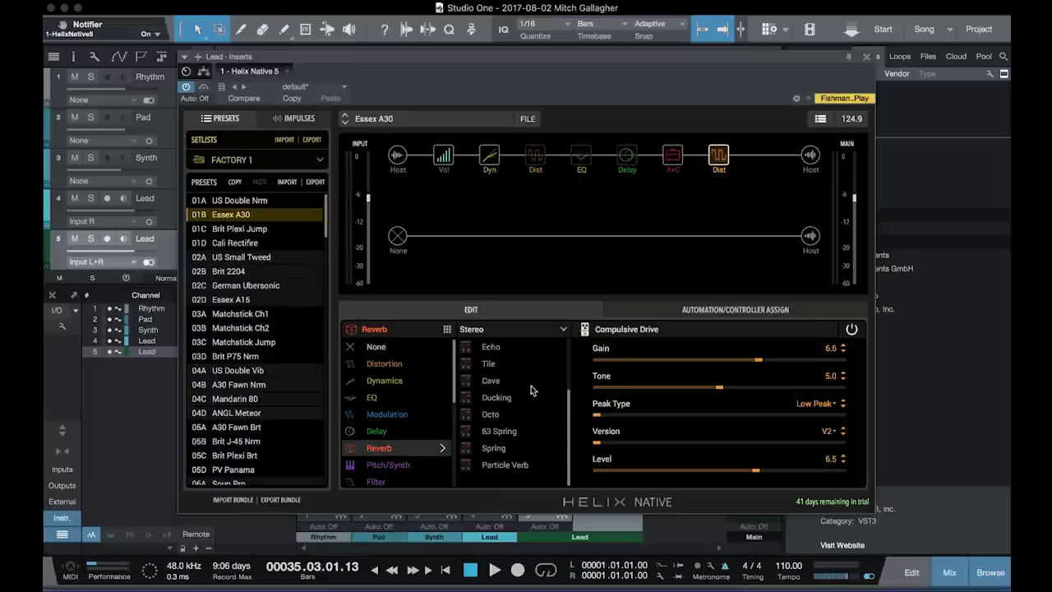
mouse_move(387, 470)
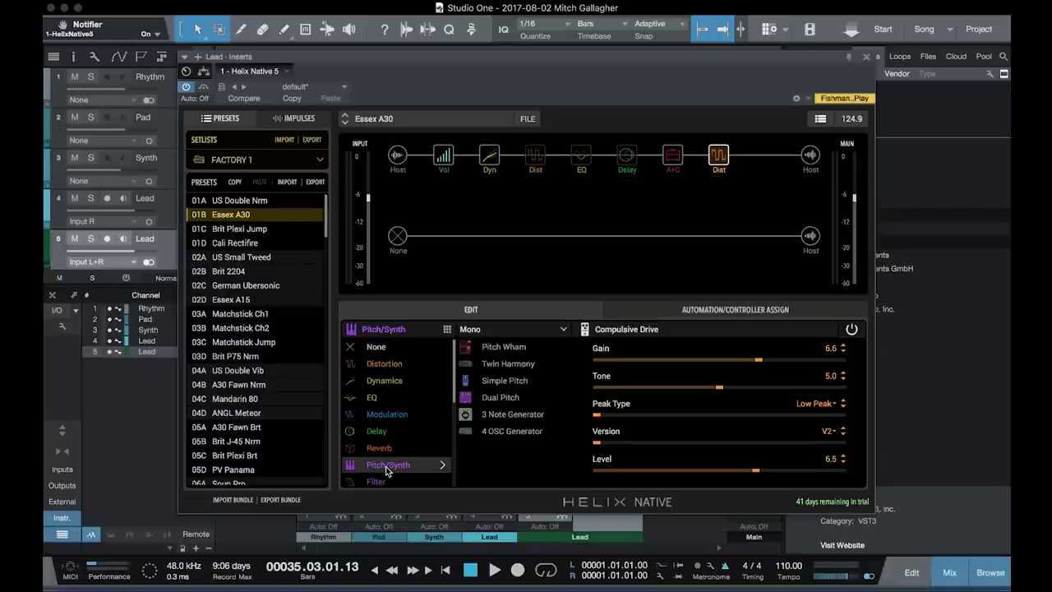
scroll(386, 460, "down", 2)
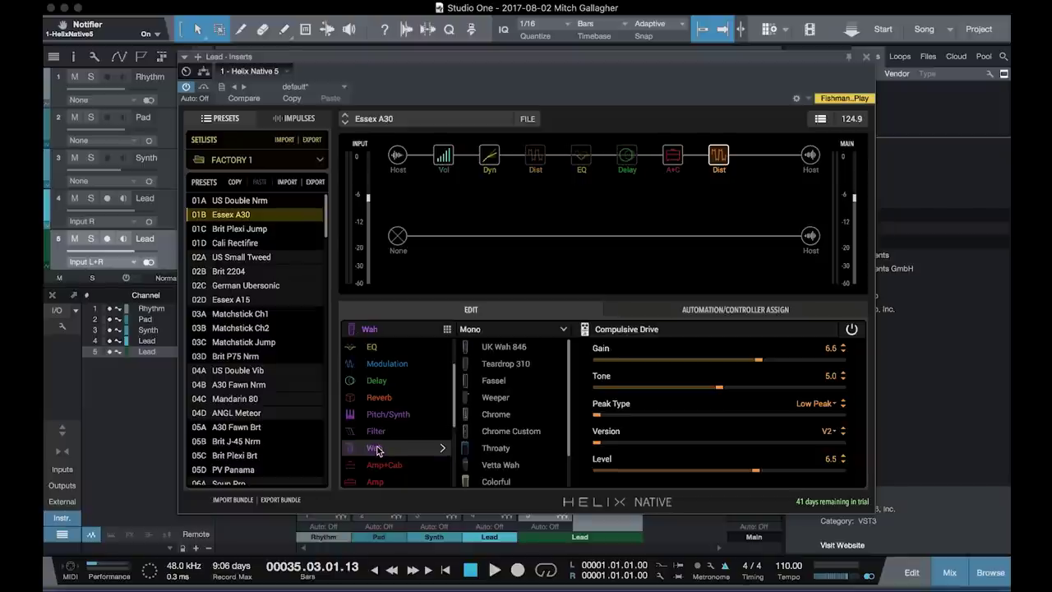
scroll(505, 402, "down", 2)
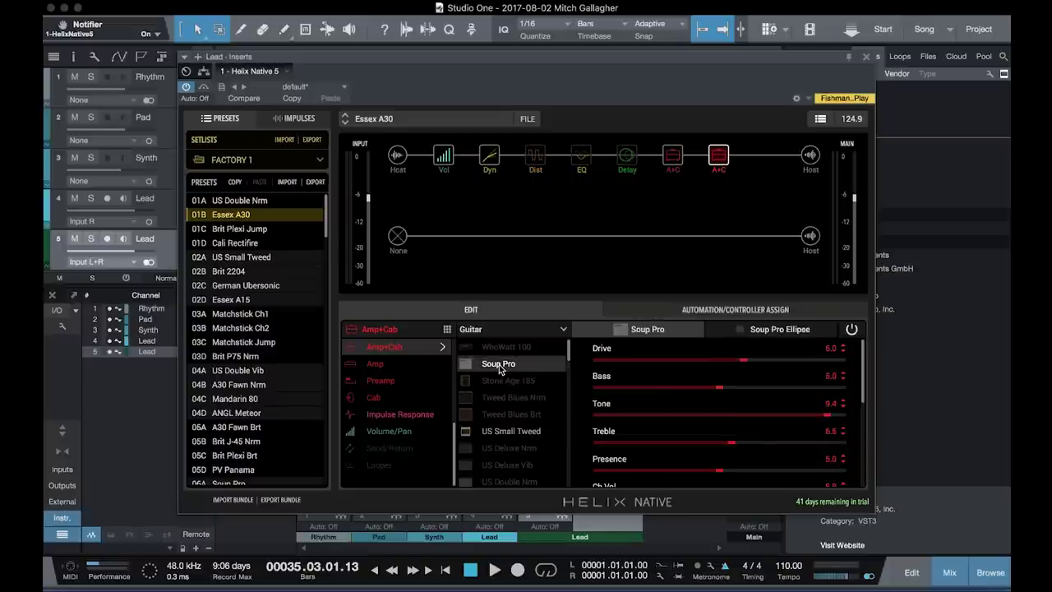
Switch the amp to US Small Tweed, then Jazz Rivet 120, then an amp without a cabinet.
left_click(511, 431)
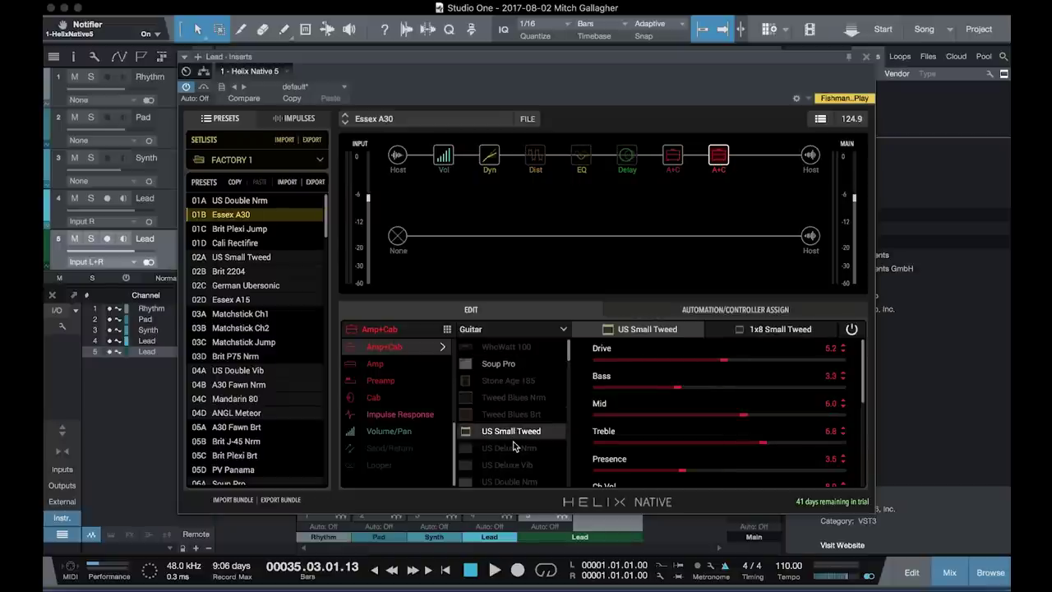
scroll(513, 446, "down", 5)
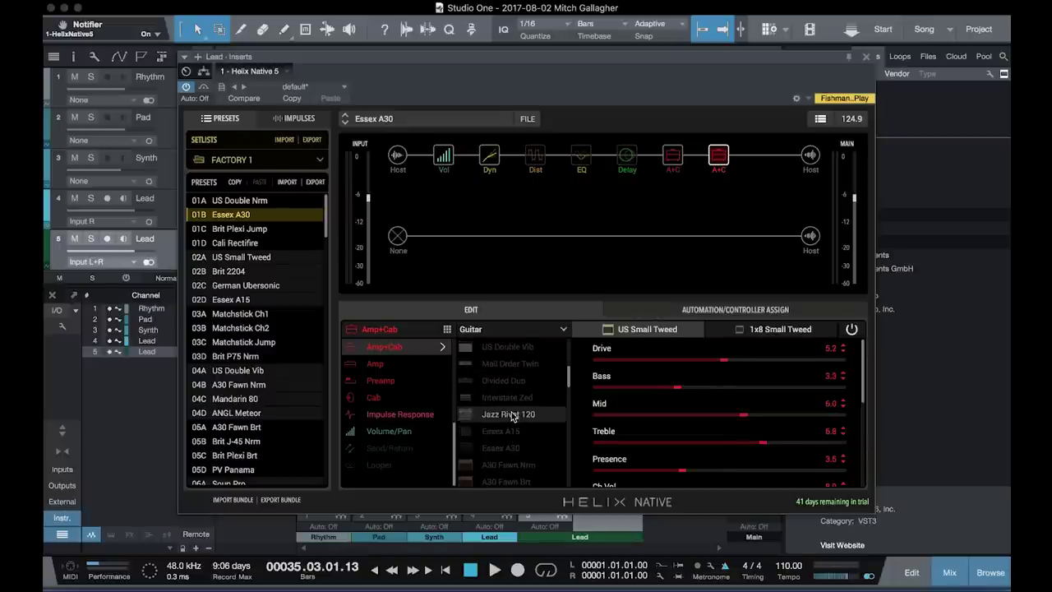
left_click(511, 415)
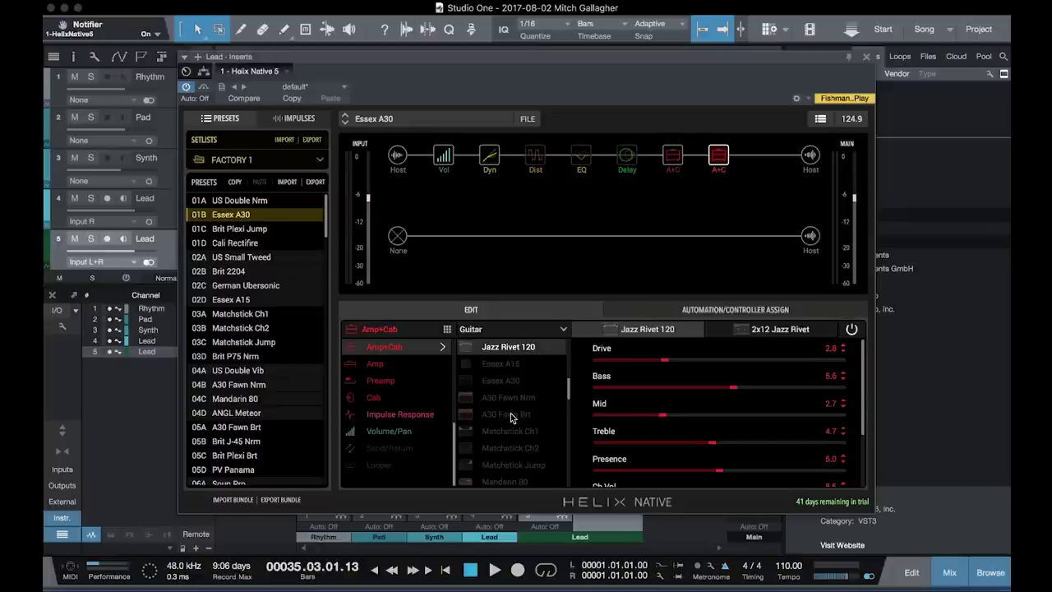
left_click(376, 366)
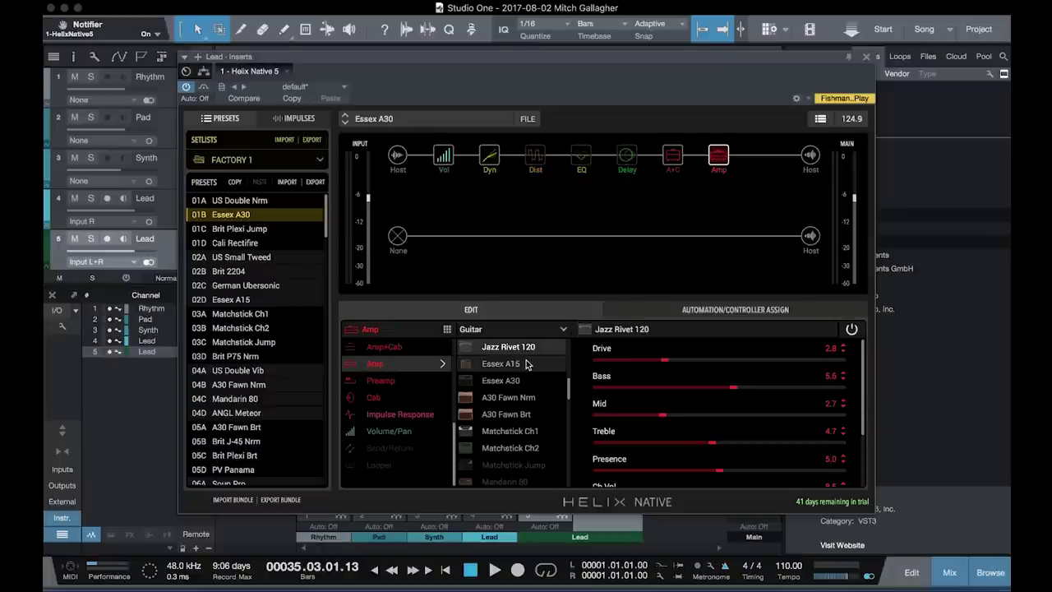
Scroll through the amp, preamp and cab model lists.
scroll(526, 364, "up", 5)
scroll(525, 364, "down", 3)
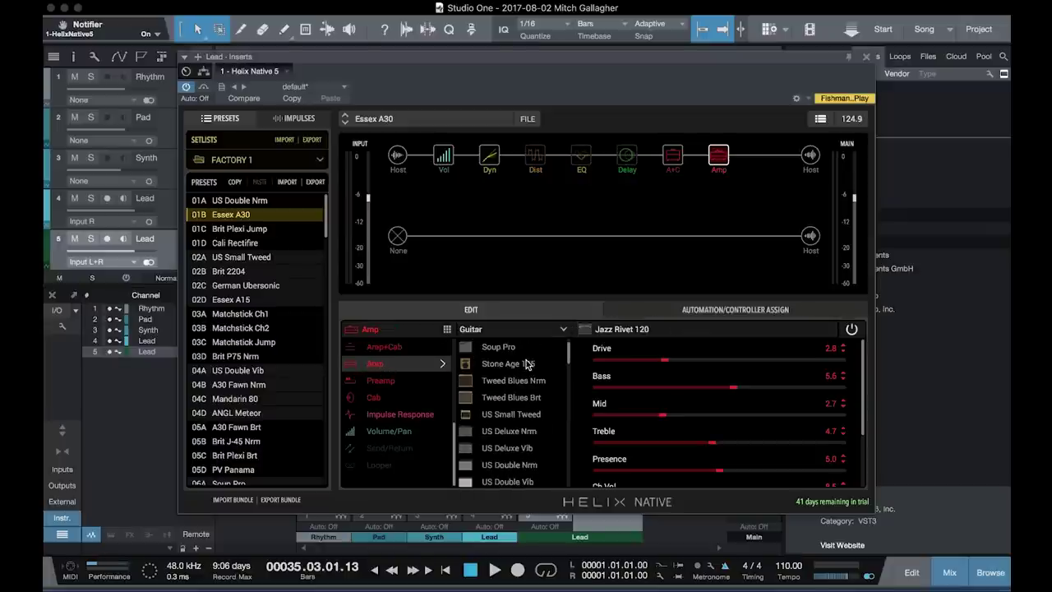
scroll(526, 364, "down", 7)
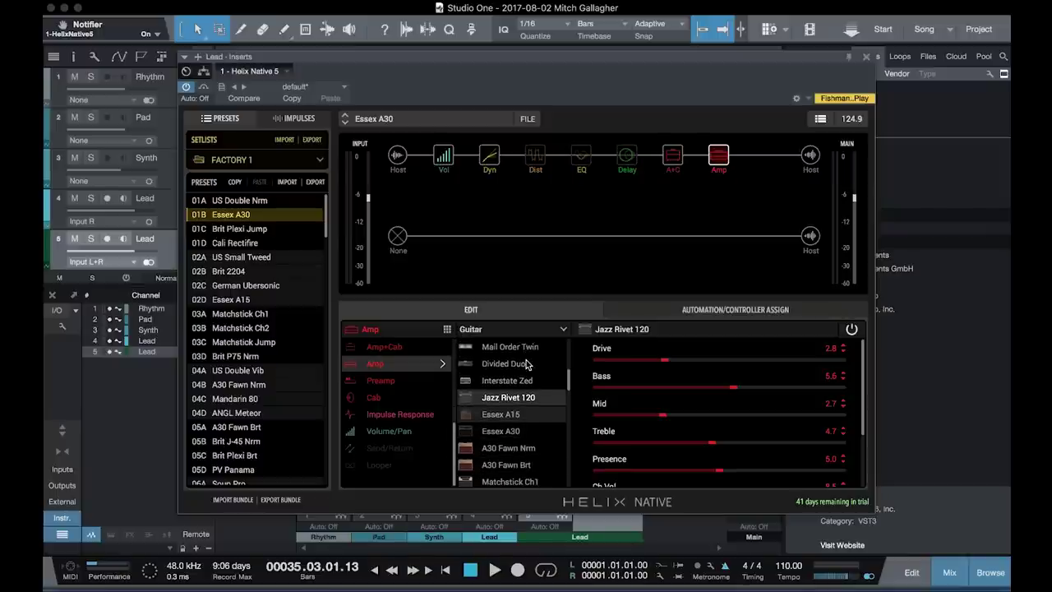
scroll(527, 364, "down", 3)
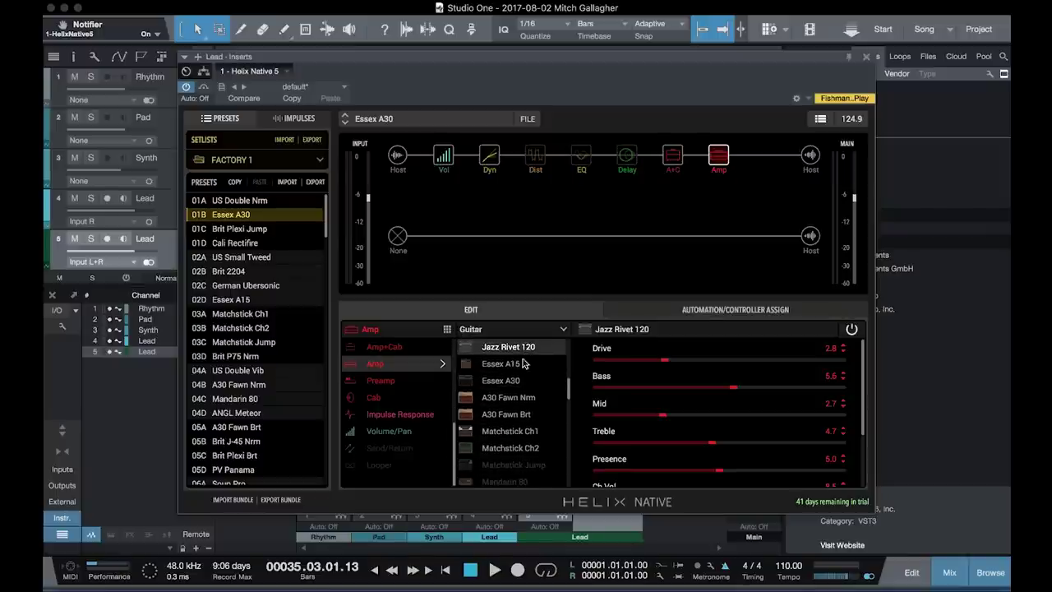
scroll(509, 424, "down", 1)
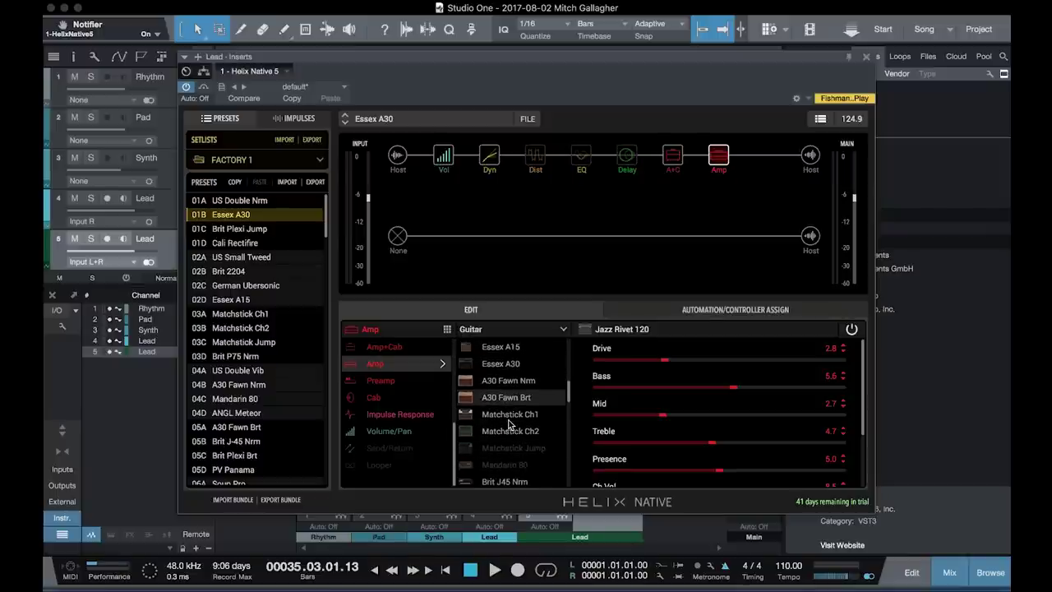
scroll(508, 420, "down", 12)
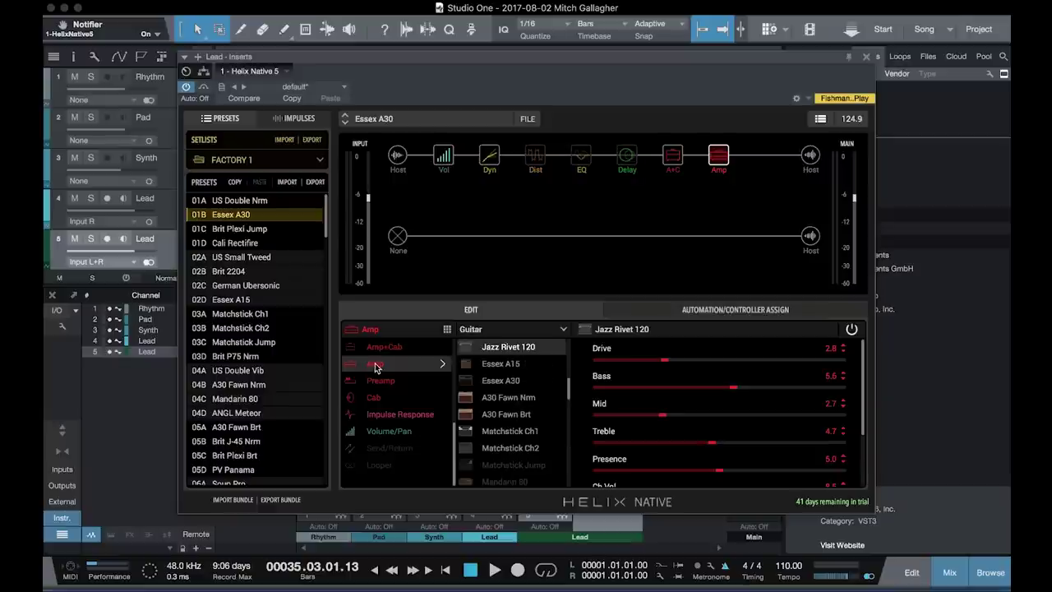
mouse_move(394, 380)
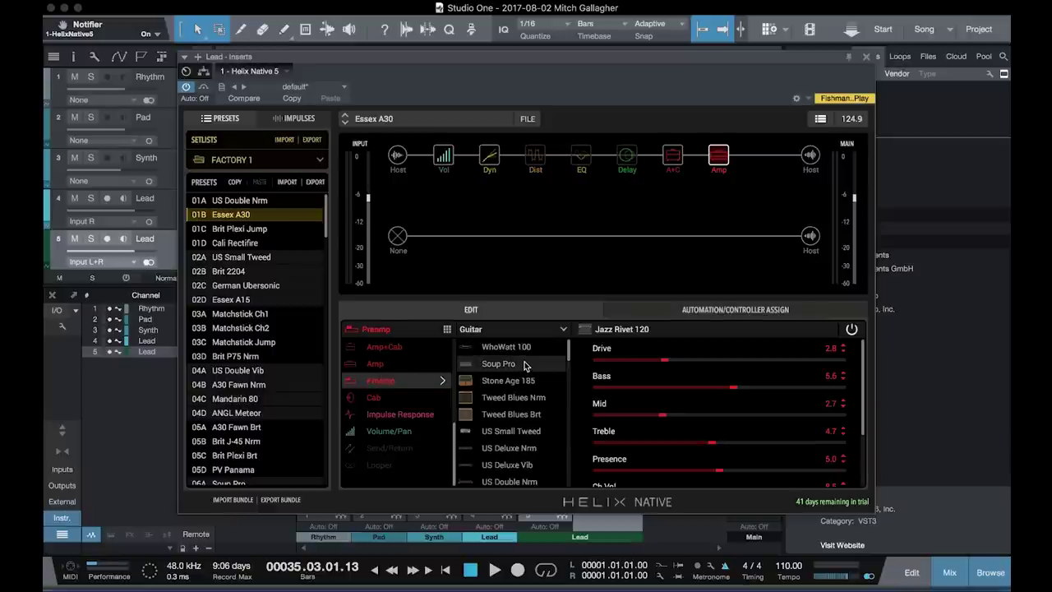
scroll(526, 366, "down", 4)
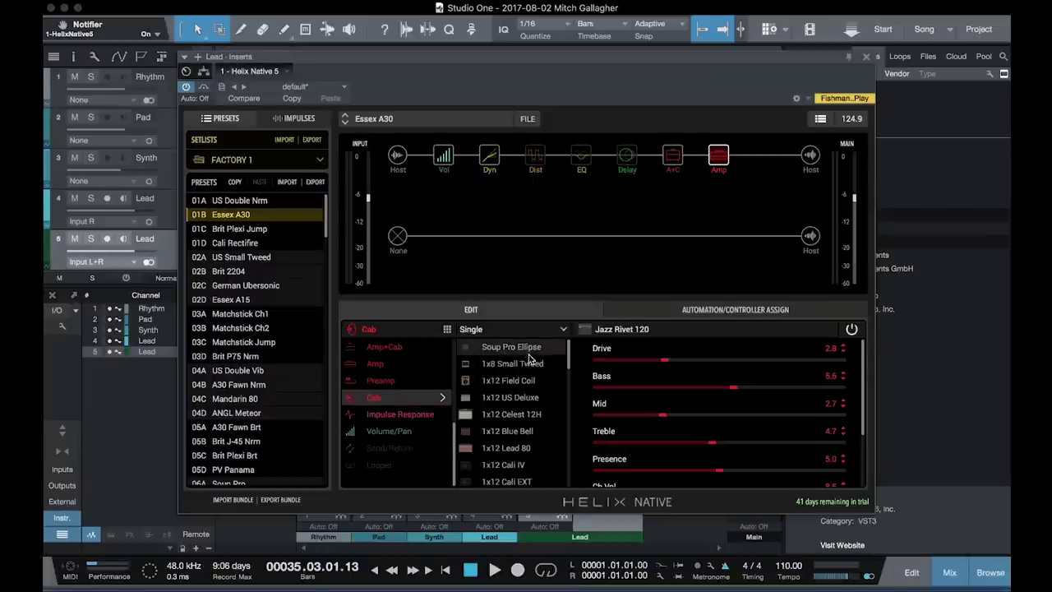
scroll(516, 368, "down", 10)
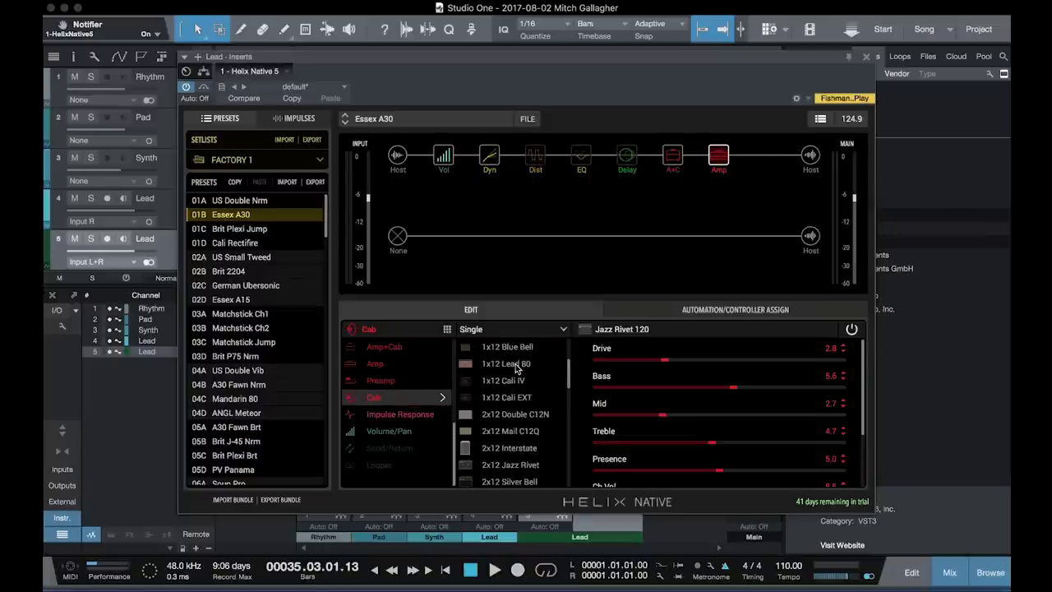
scroll(516, 368, "down", 1)
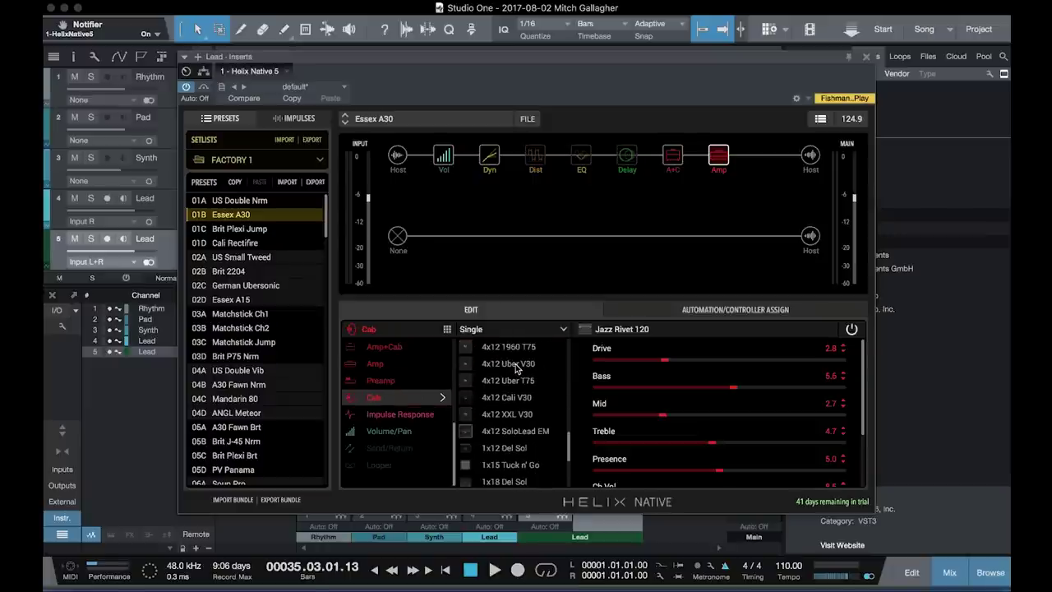
scroll(516, 368, "down", 5)
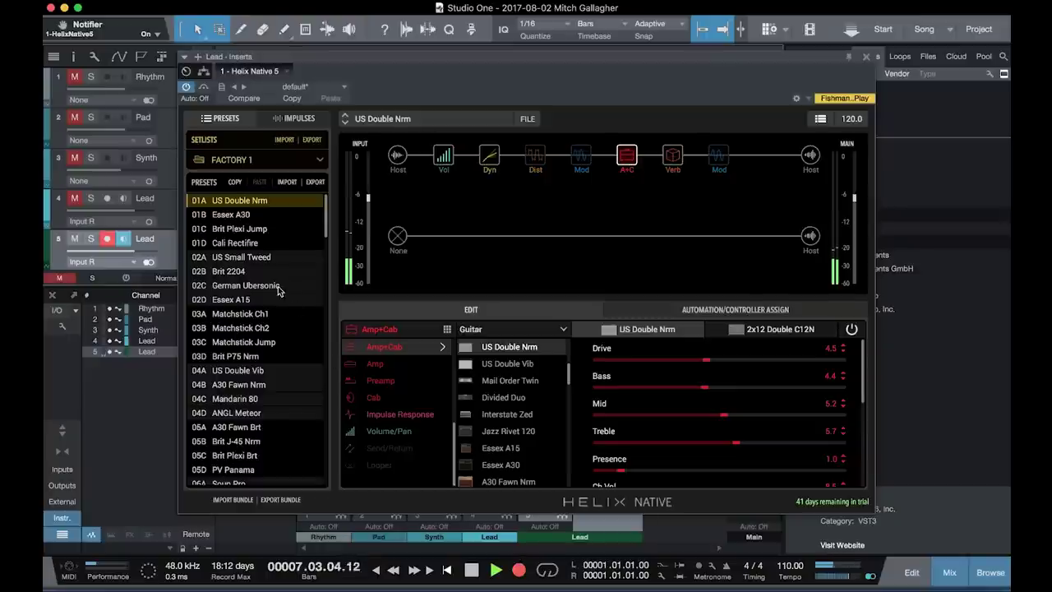
Audition Essex A30 and Brit 2204, then Factory 2's Cavernous Clean, Djentrified and Big Monosynth presets.
left_click(210, 215)
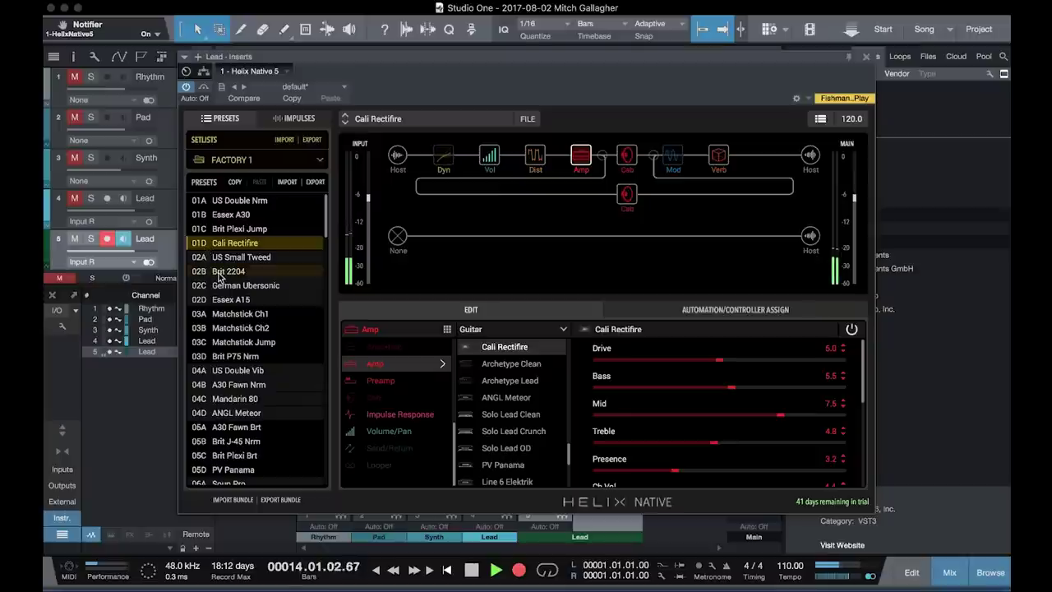
left_click(221, 273)
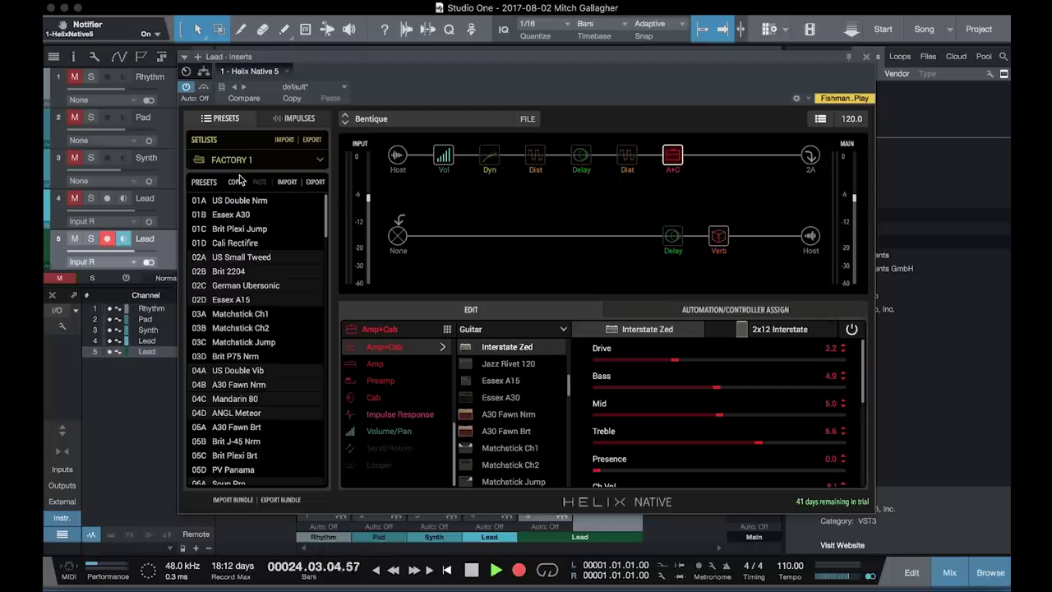
left_click(241, 161)
left_click(241, 192)
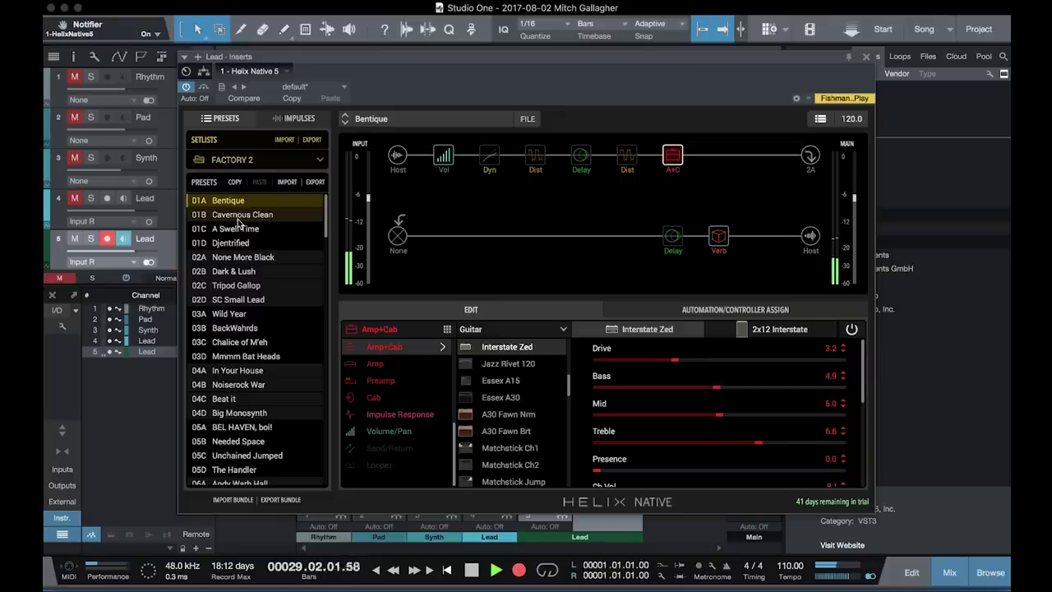
left_click(239, 214)
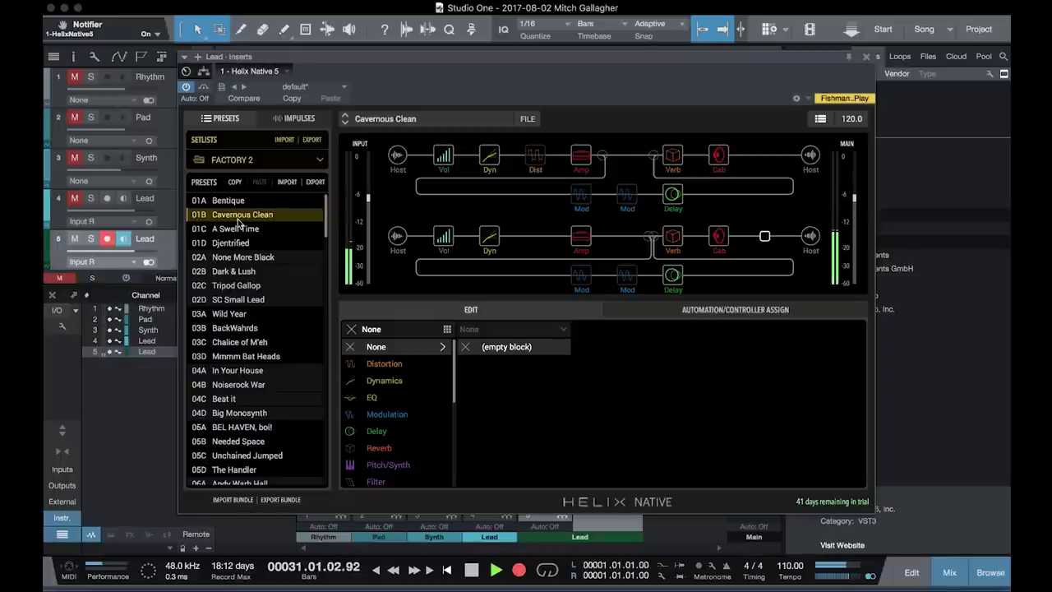
left_click(230, 244)
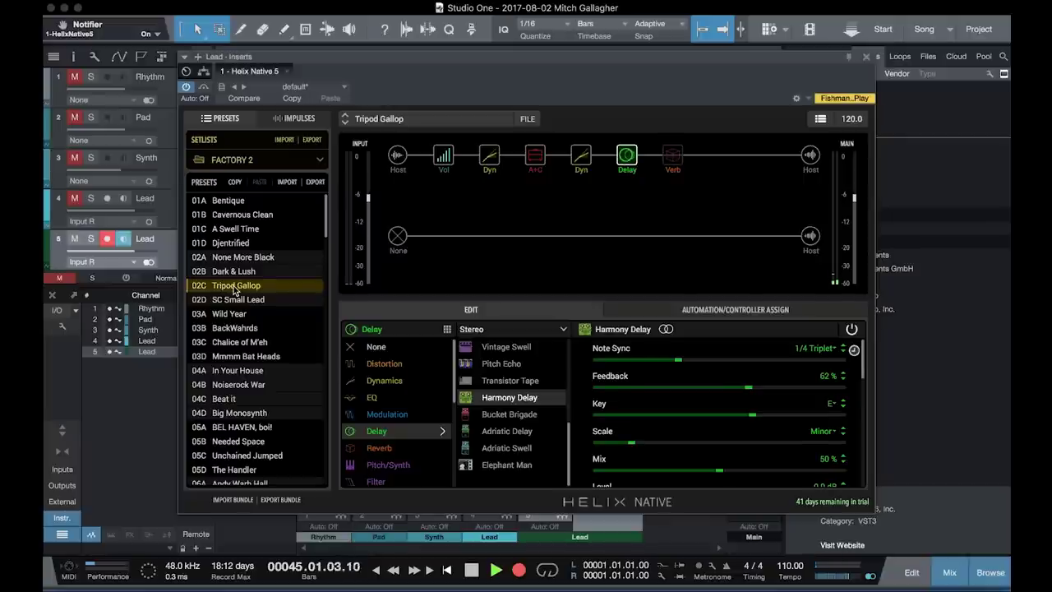
left_click(238, 413)
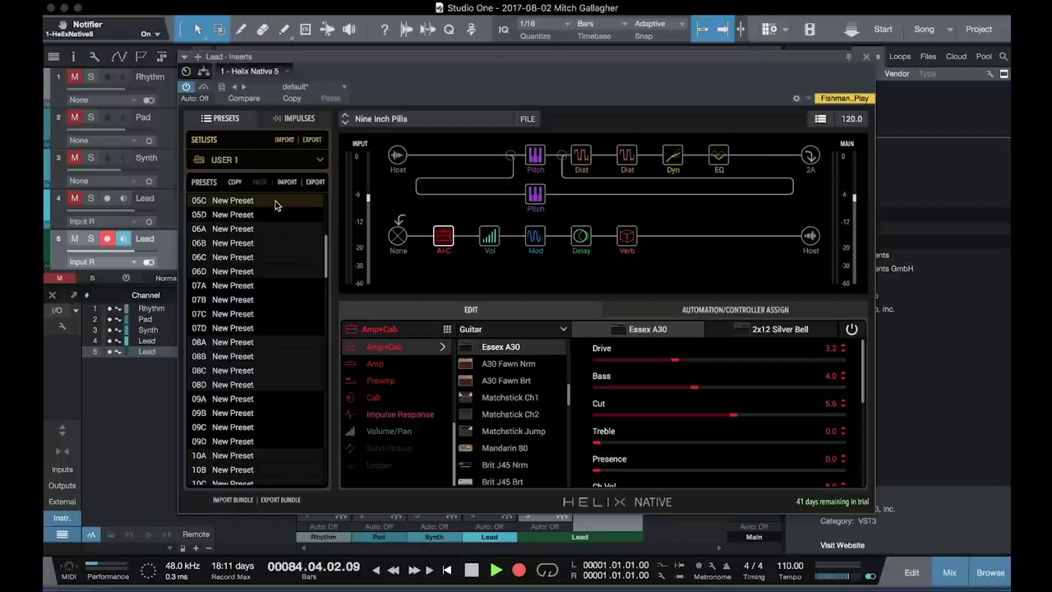
Load the empty User 1 preset 01A New Preset and add a US Deluxe Nrm amp block.
scroll(276, 205, "up", 6)
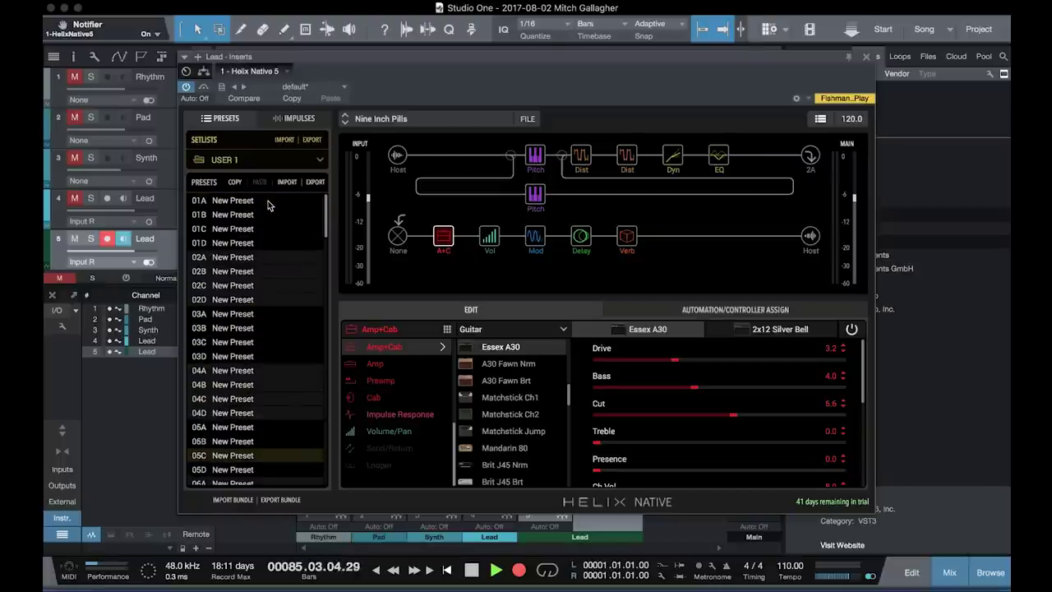
left_click(239, 203)
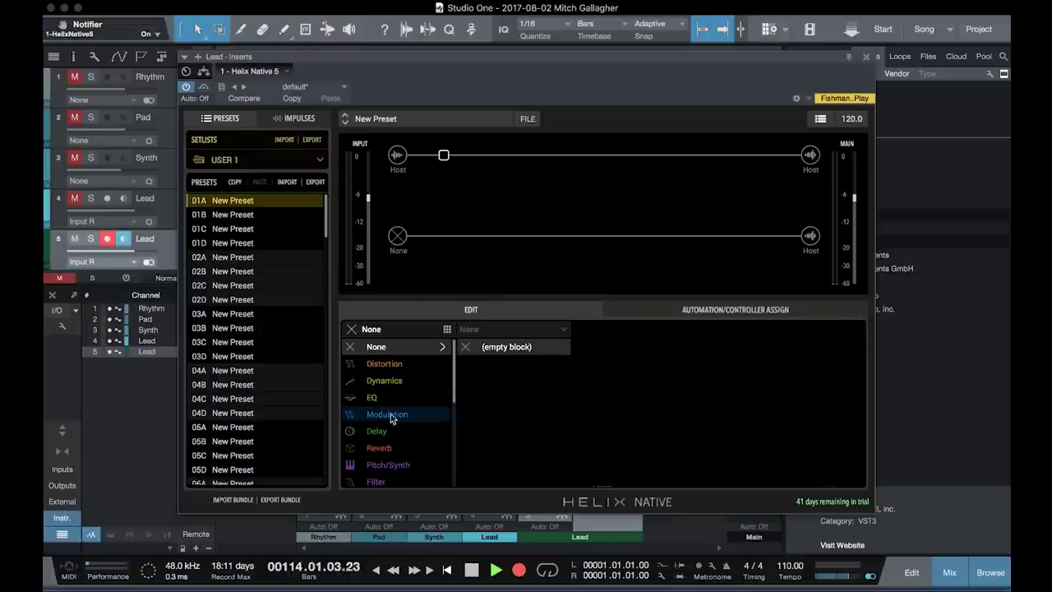
scroll(390, 471, "down", 3)
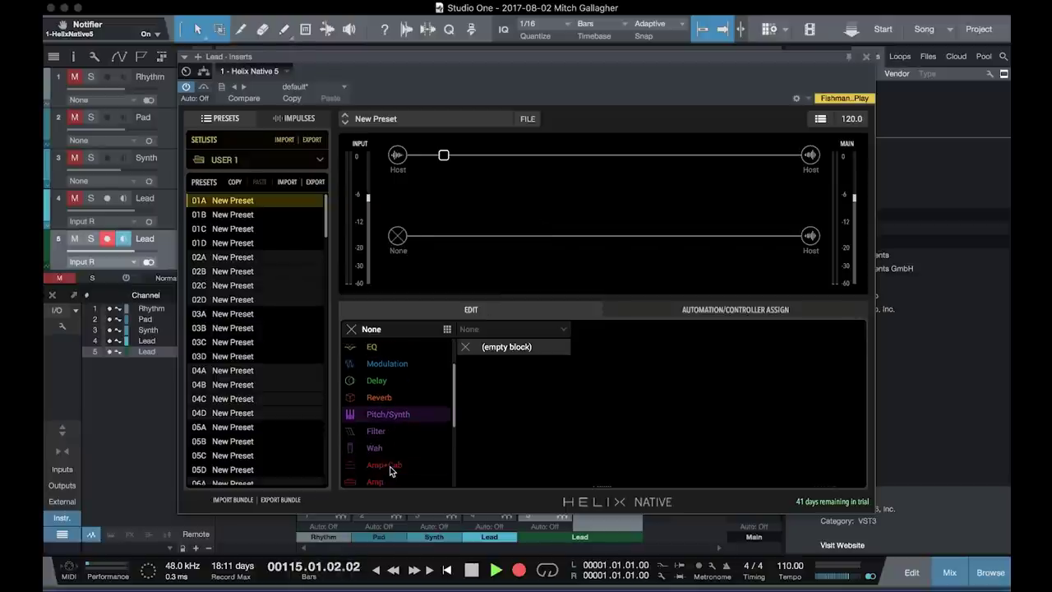
left_click(378, 480)
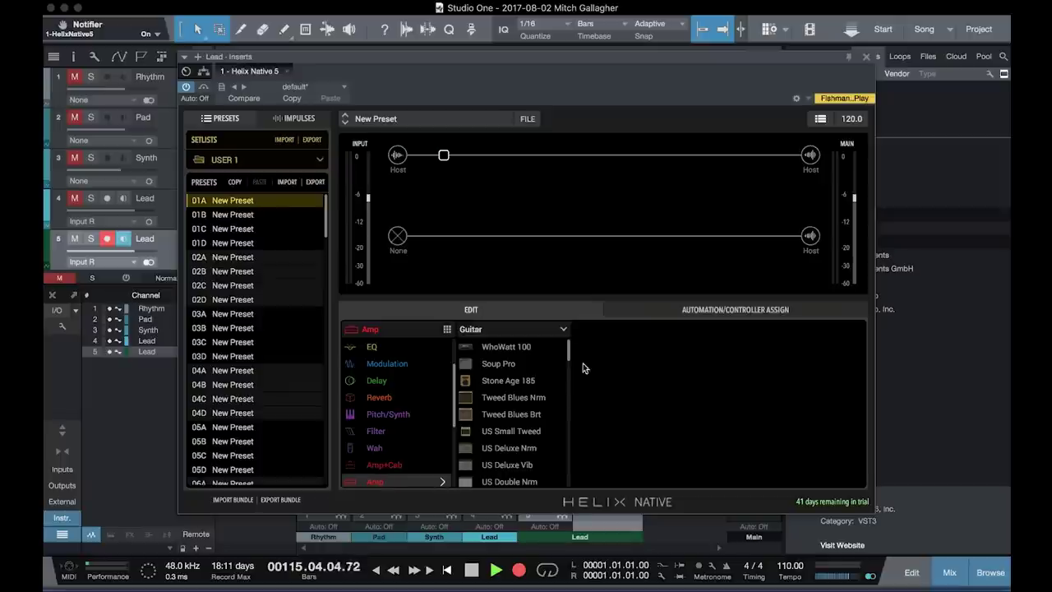
left_click(519, 446)
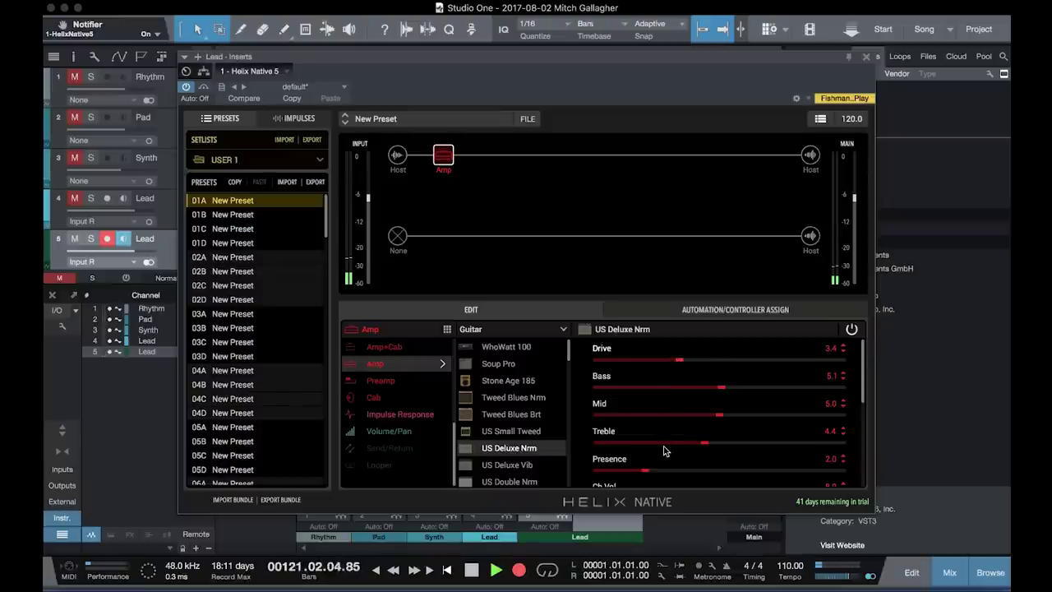
left_click(490, 156)
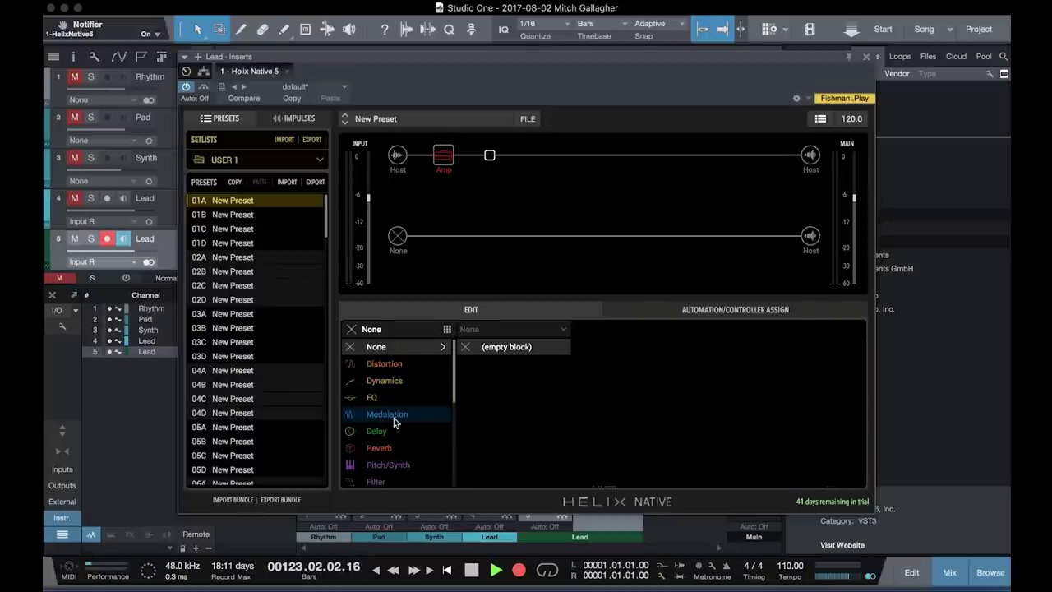
scroll(394, 418, "down", 5)
left_click(385, 464)
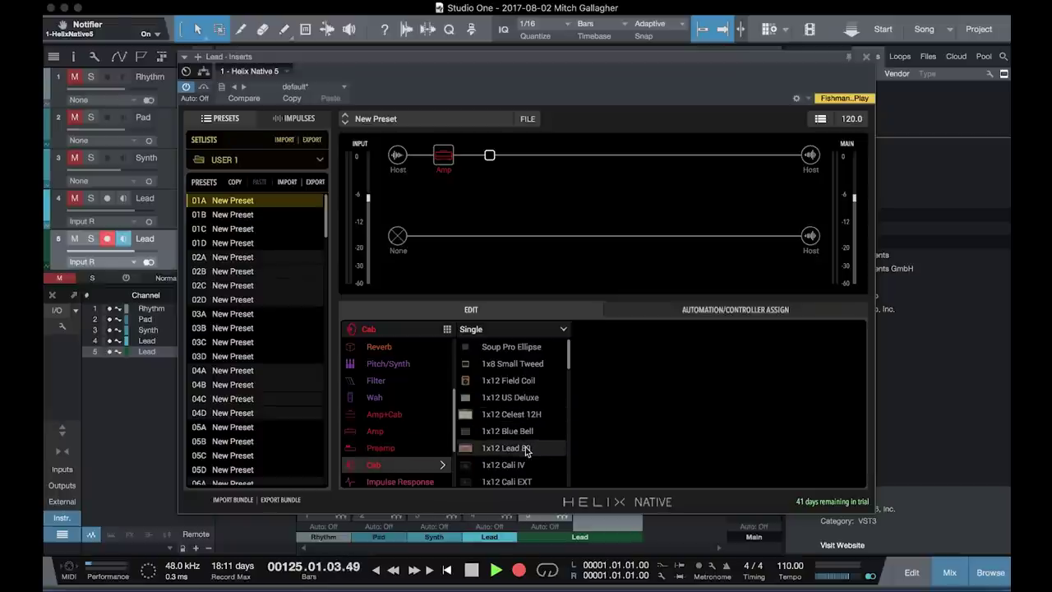
left_click(510, 397)
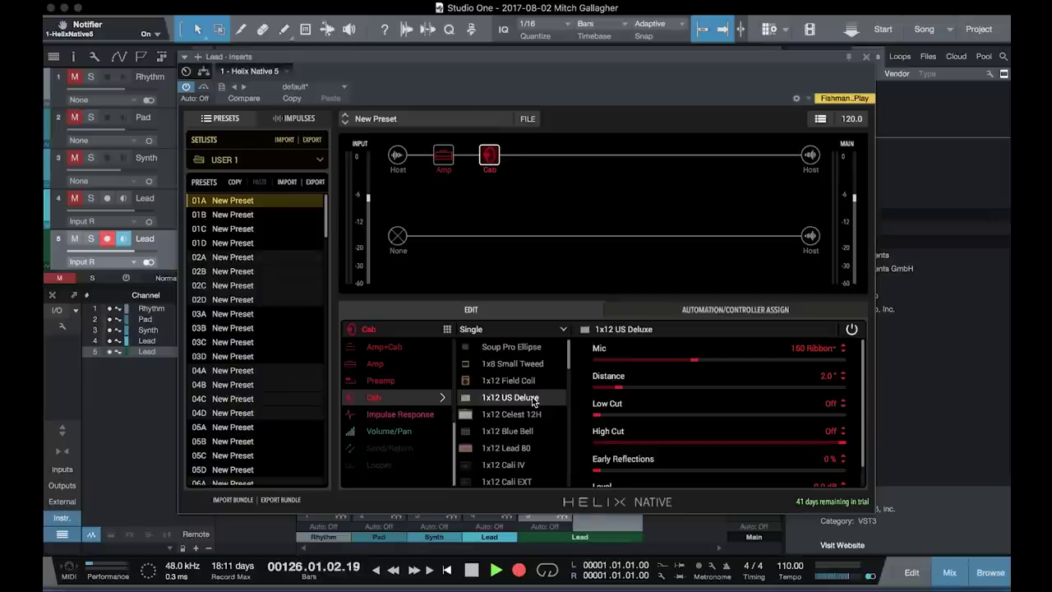
left_click(801, 350)
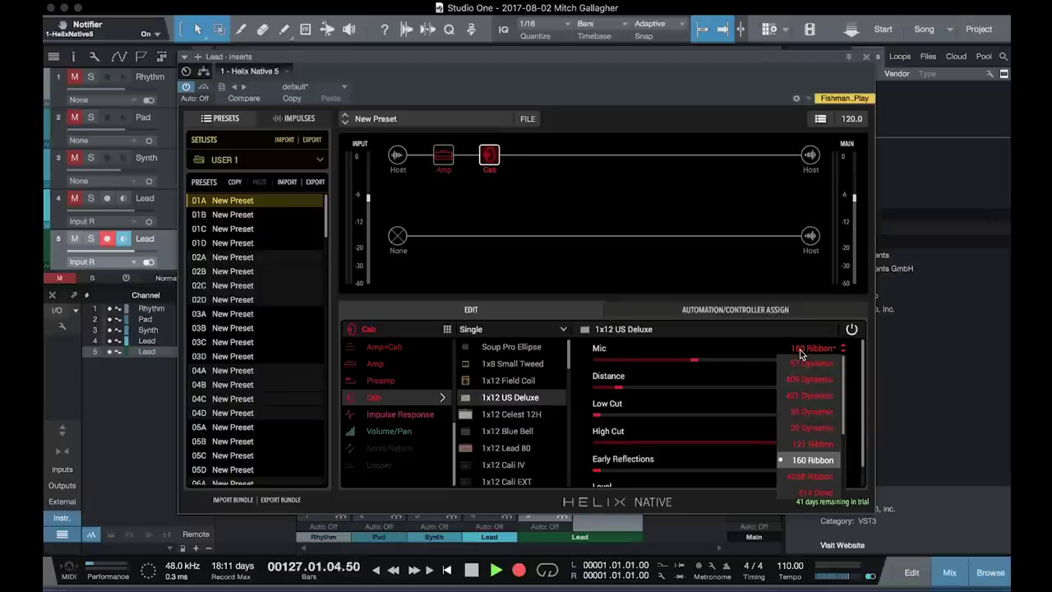
left_click(733, 377)
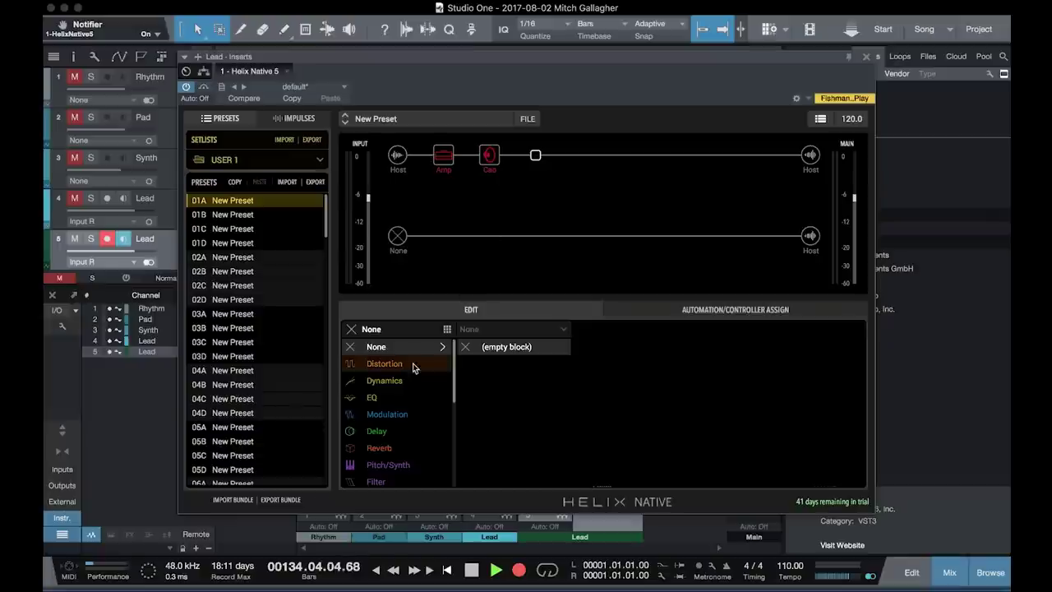
Add a Room reverb with 22 ms predelay and 28% mix, plus a Mod/Chorus Echo delay.
left_click(390, 450)
left_click(493, 364)
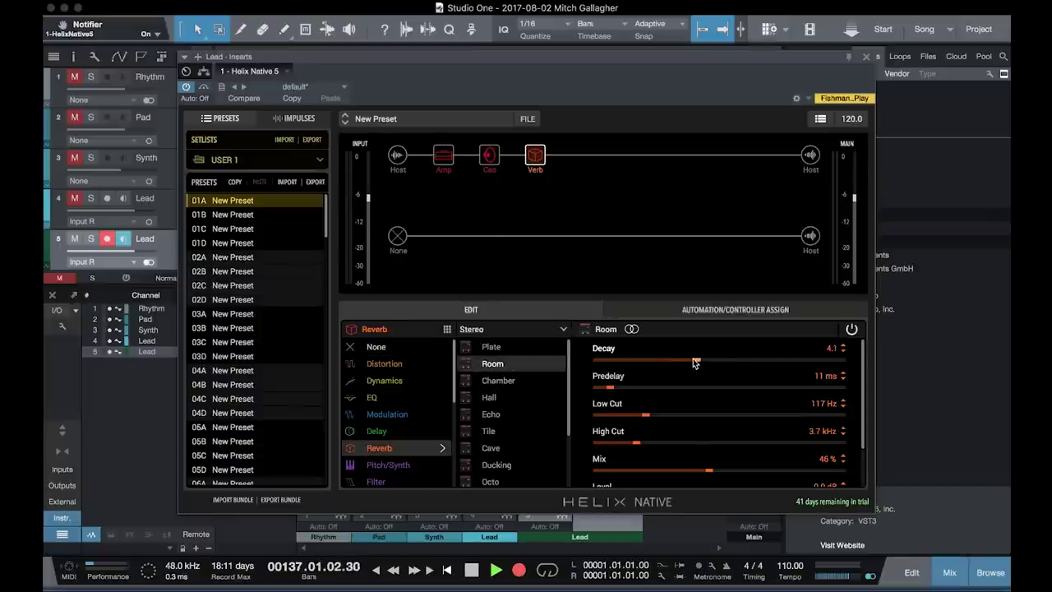
left_click_drag(611, 393, 624, 394)
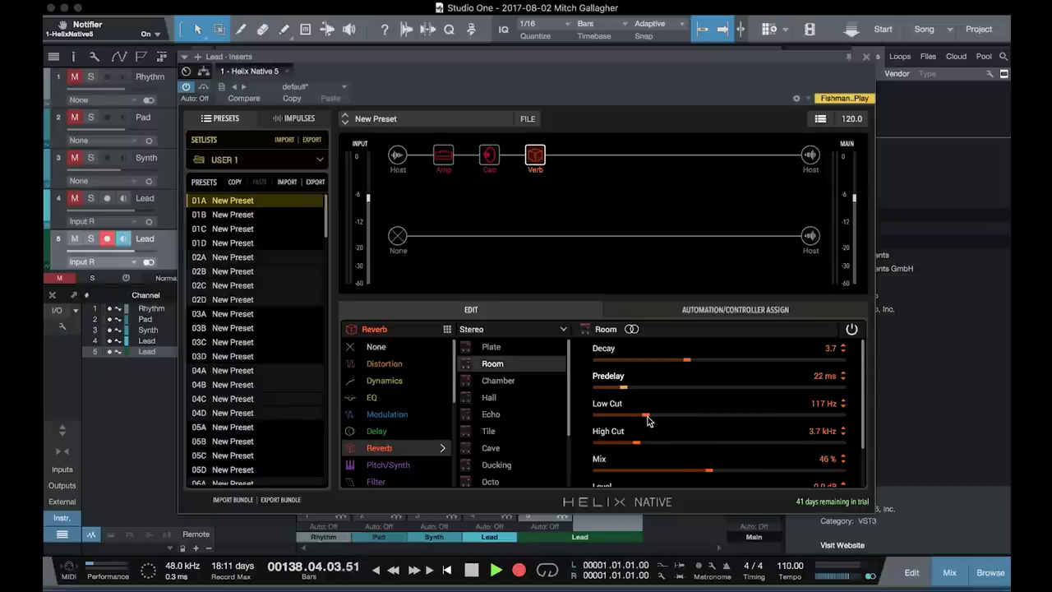
left_click_drag(711, 470, 666, 473)
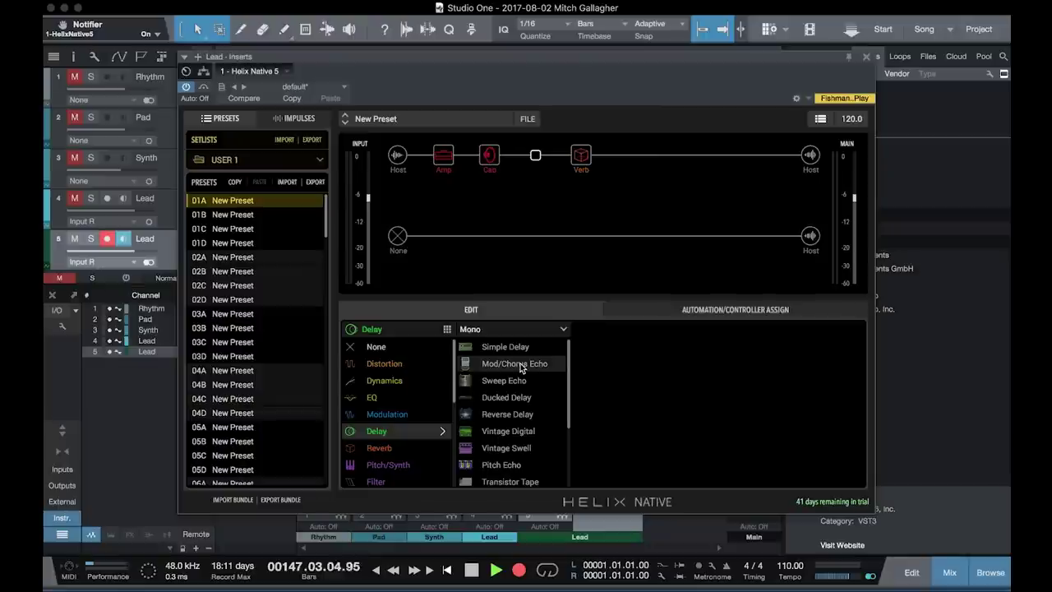
left_click(520, 365)
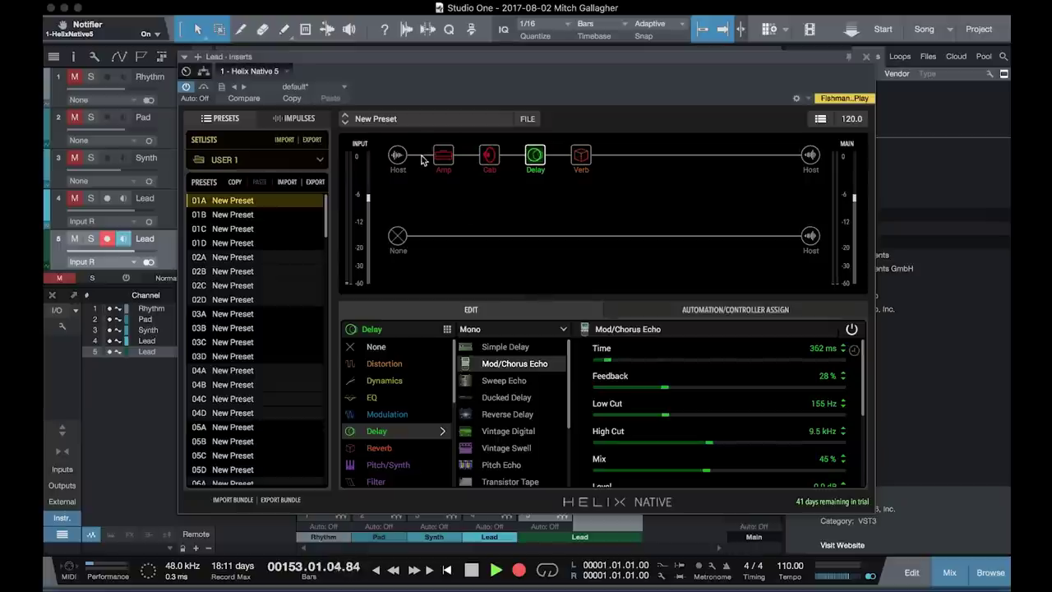
Shift the reverb, delay, cab and amp blocks rightward to free slots near the input.
left_click_drag(581, 154, 713, 156)
left_click_drag(535, 156, 671, 160)
left_click_drag(489, 155, 626, 158)
left_click_drag(448, 156, 581, 156)
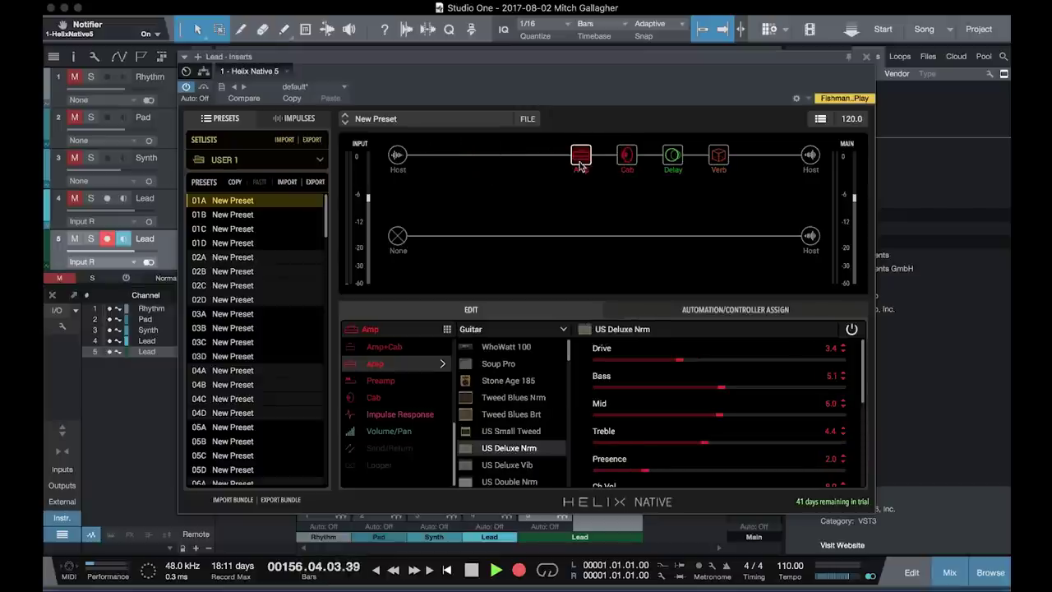
Add a Minotaur distortion and a Simple EQ with Low Gain cut to -2.7 dB.
left_click(441, 157)
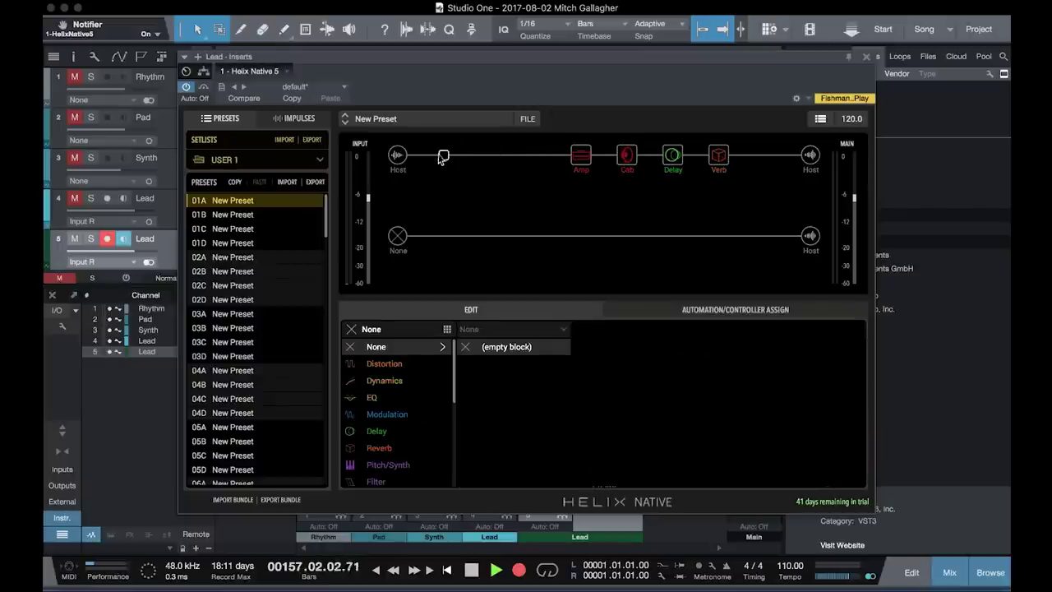
left_click(383, 367)
left_click(502, 351)
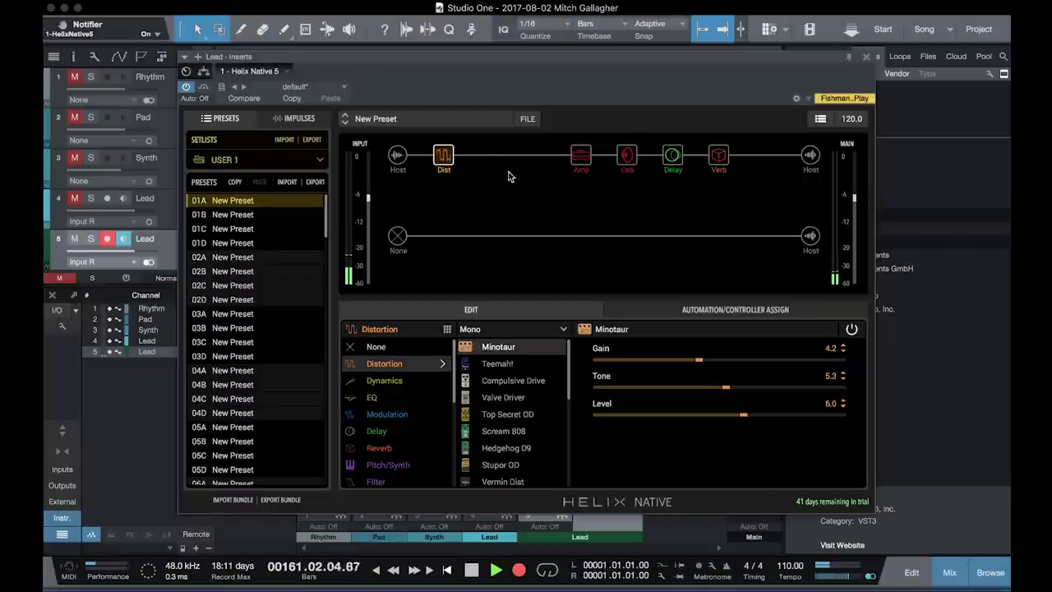
left_click(491, 157)
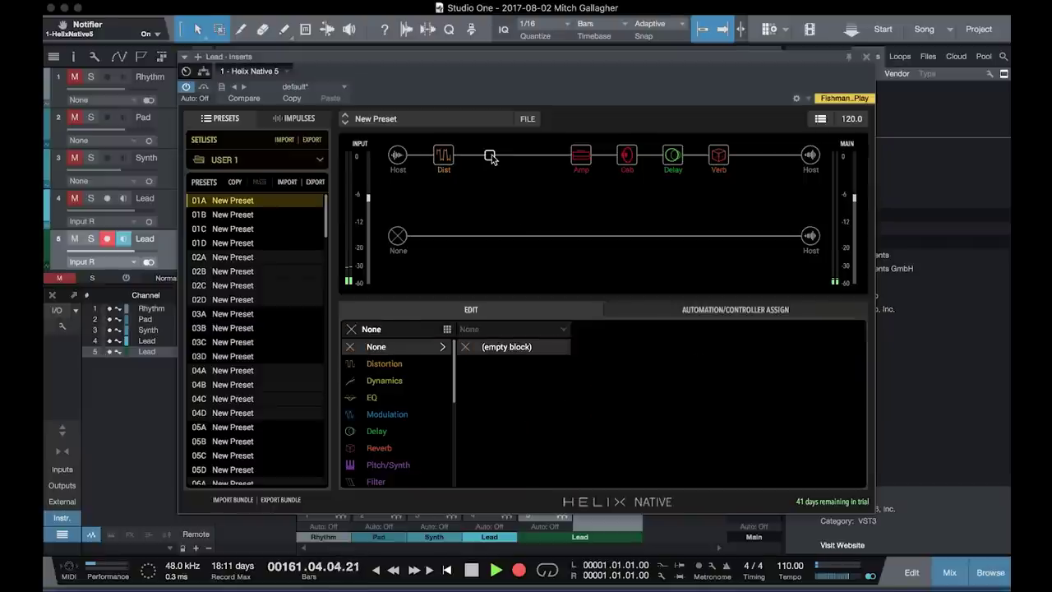
left_click(375, 398)
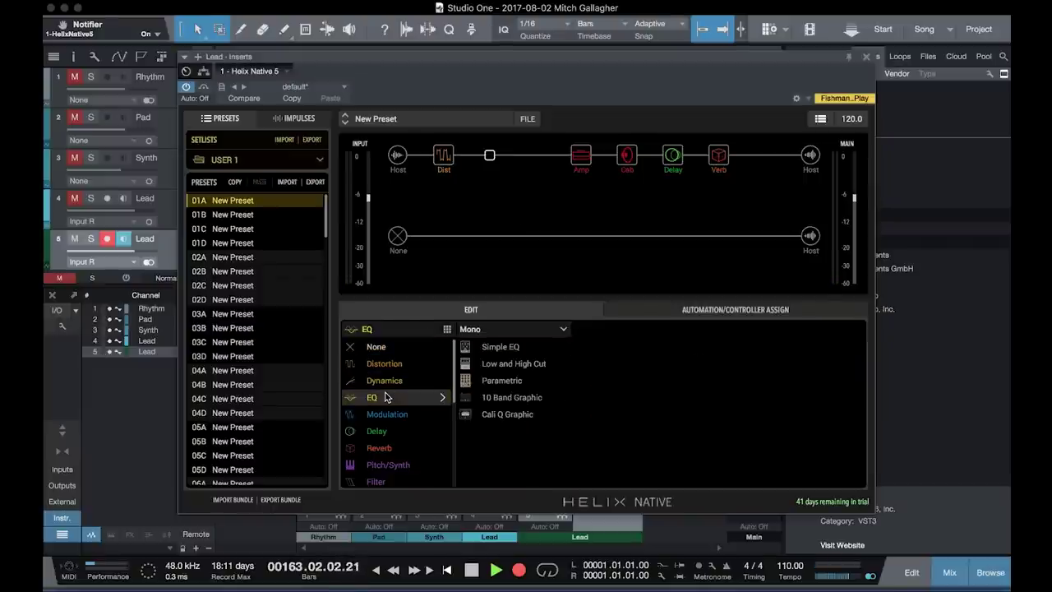
left_click(515, 352)
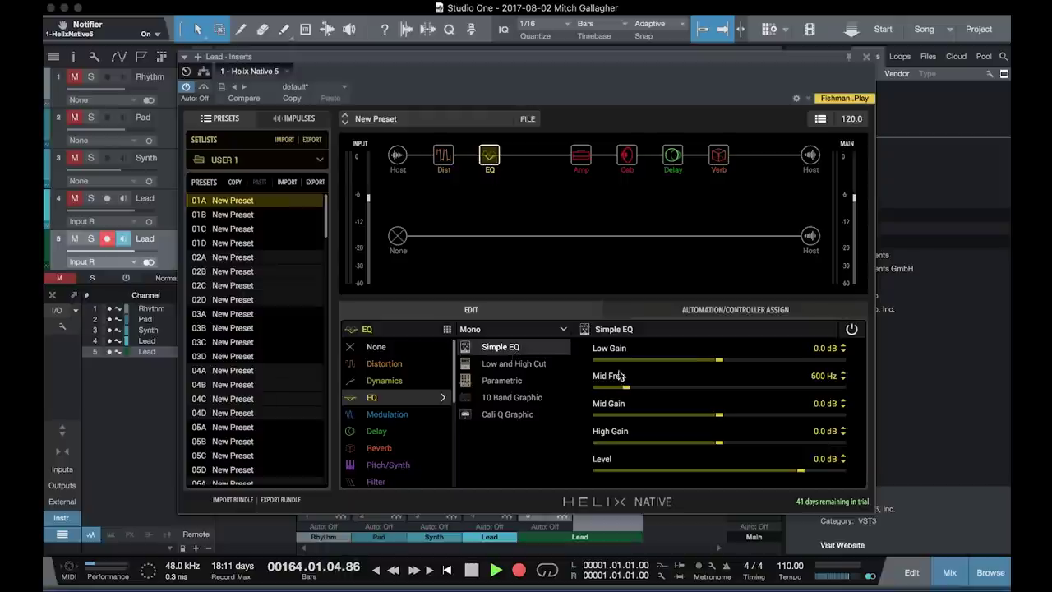
left_click_drag(721, 362, 691, 361)
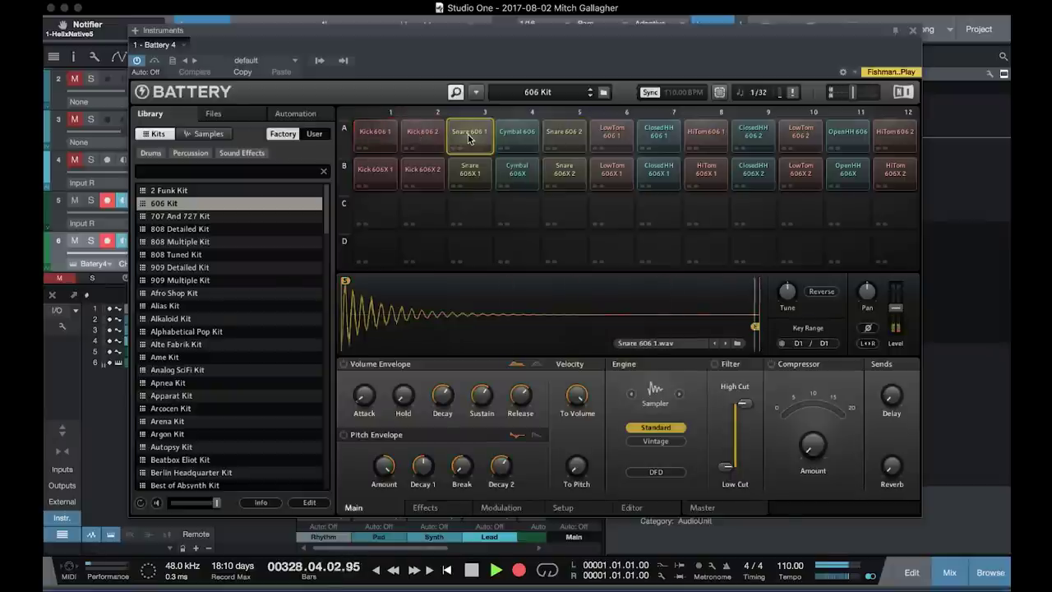
Close the Battery window and drag Line 6 Helix Native from Effects onto the Battery 4 track.
left_click(912, 30)
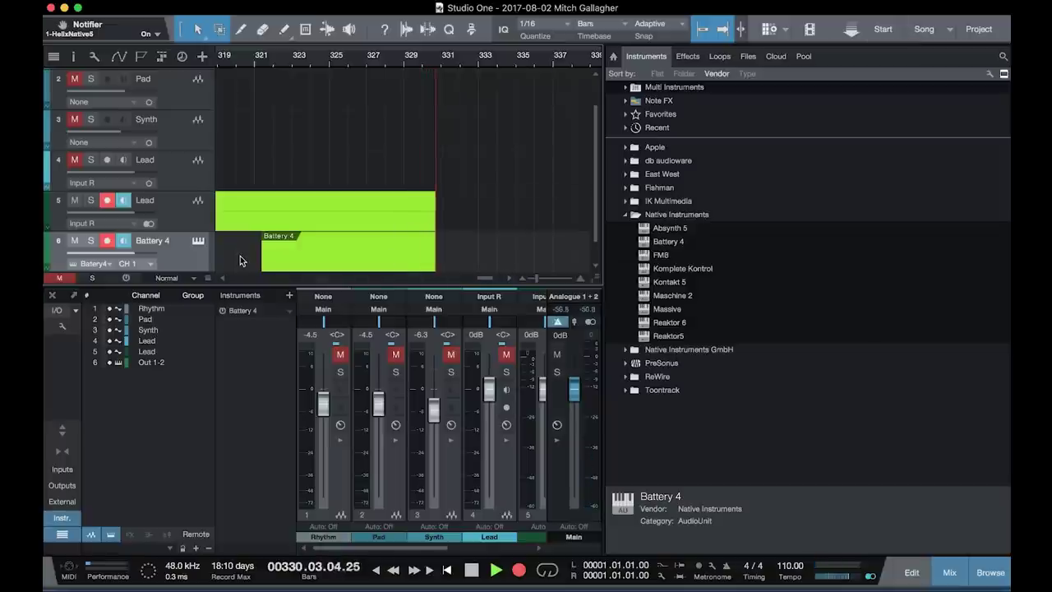
scroll(239, 256, "down", 1)
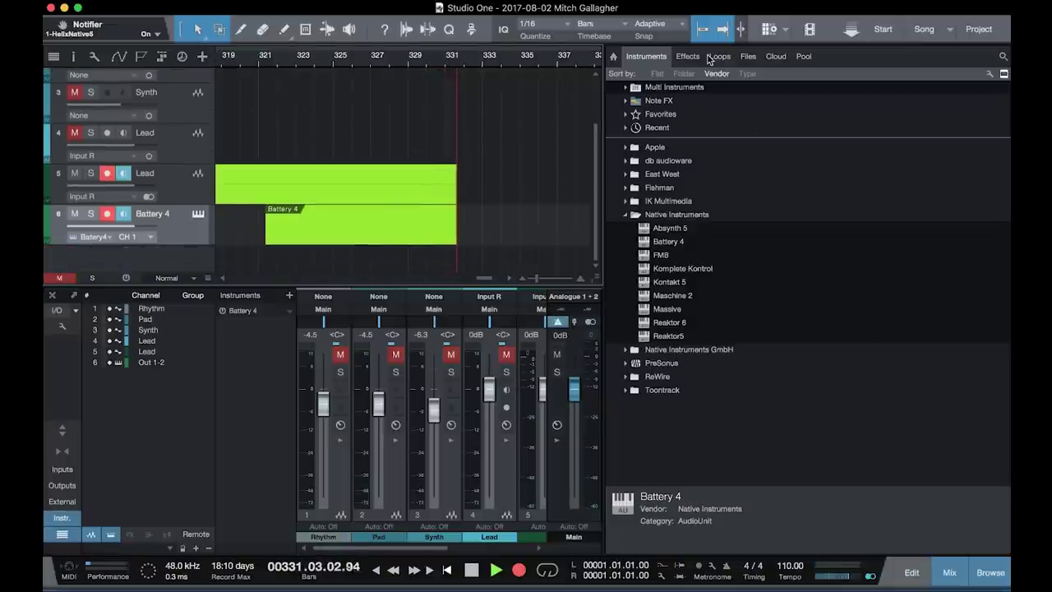
left_click(690, 57)
left_click_drag(672, 241, 427, 225)
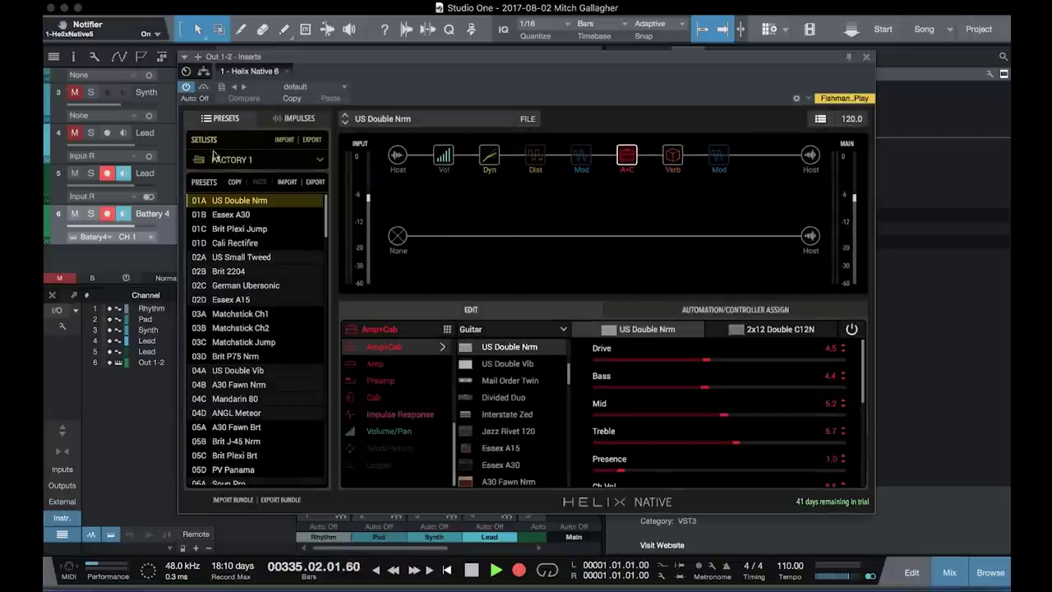
Load empty USER 2 preset 01A, add a Plate reverb, and close Helix Native.
left_click(214, 158)
left_click(225, 225)
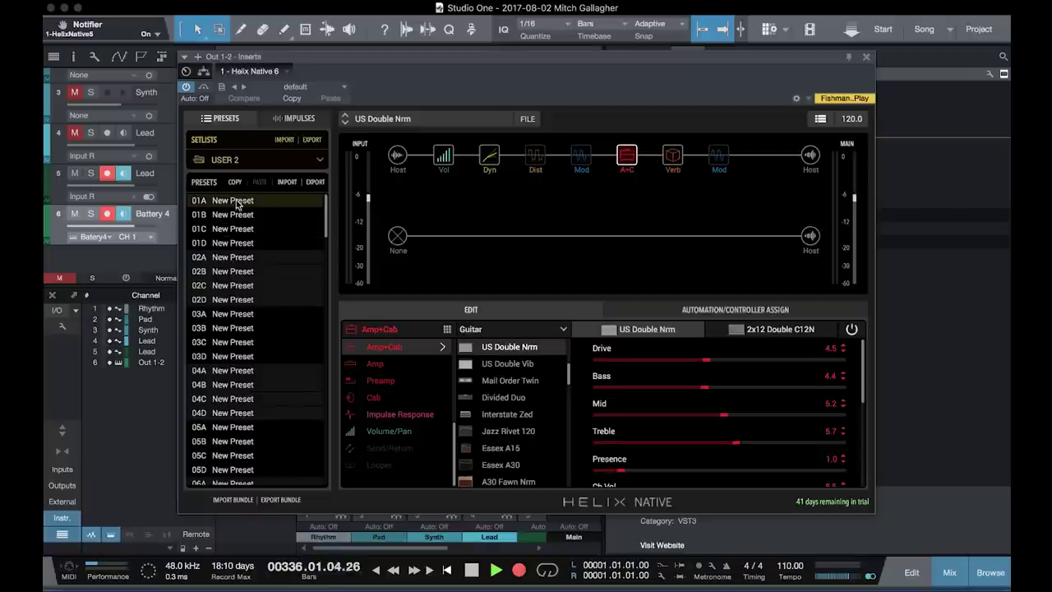
left_click(236, 205)
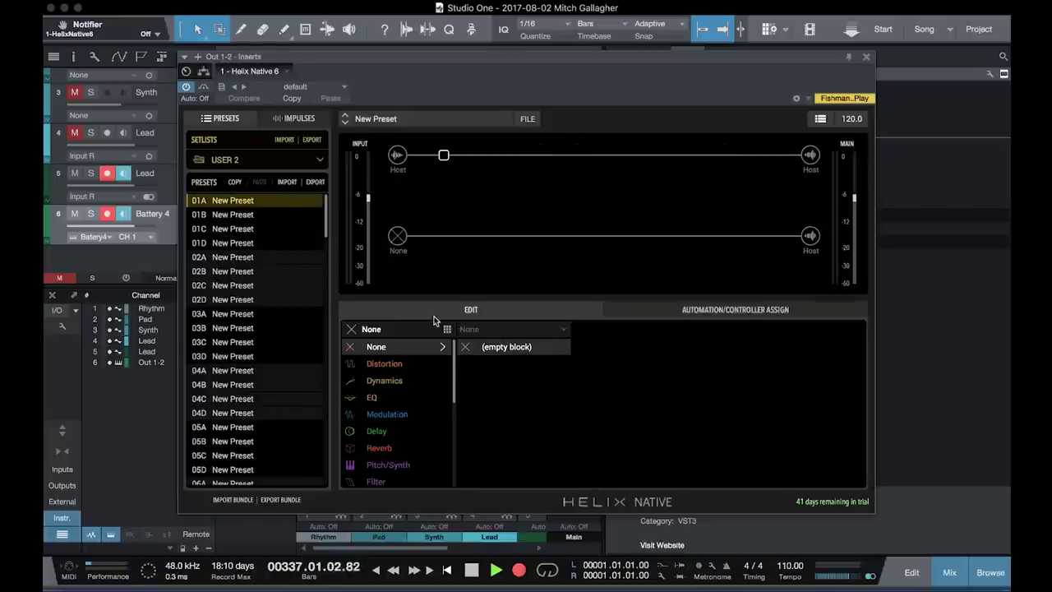
scroll(409, 367, "down", 1)
left_click(387, 416)
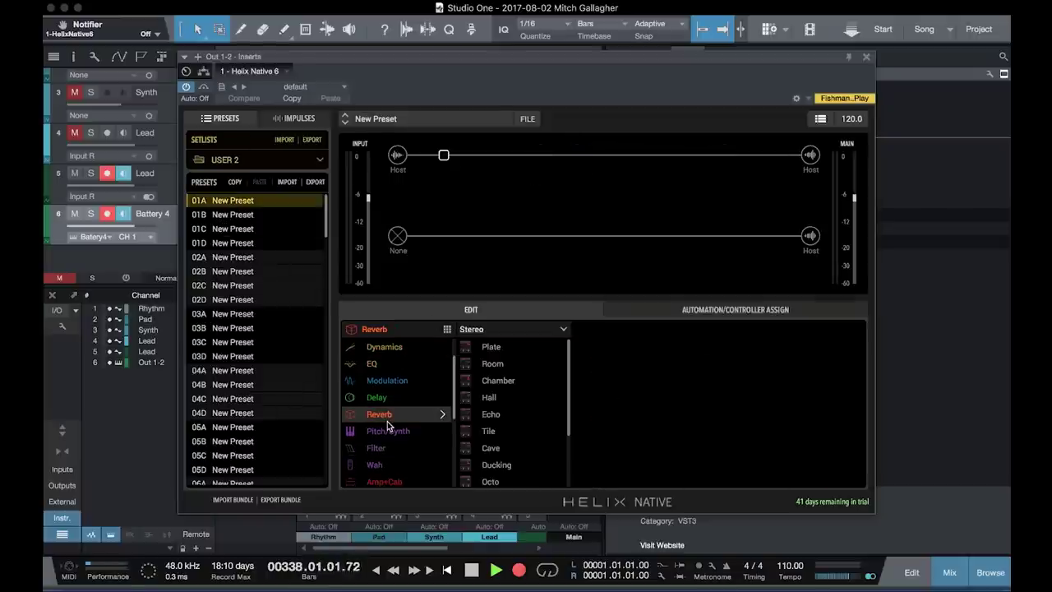
left_click(493, 347)
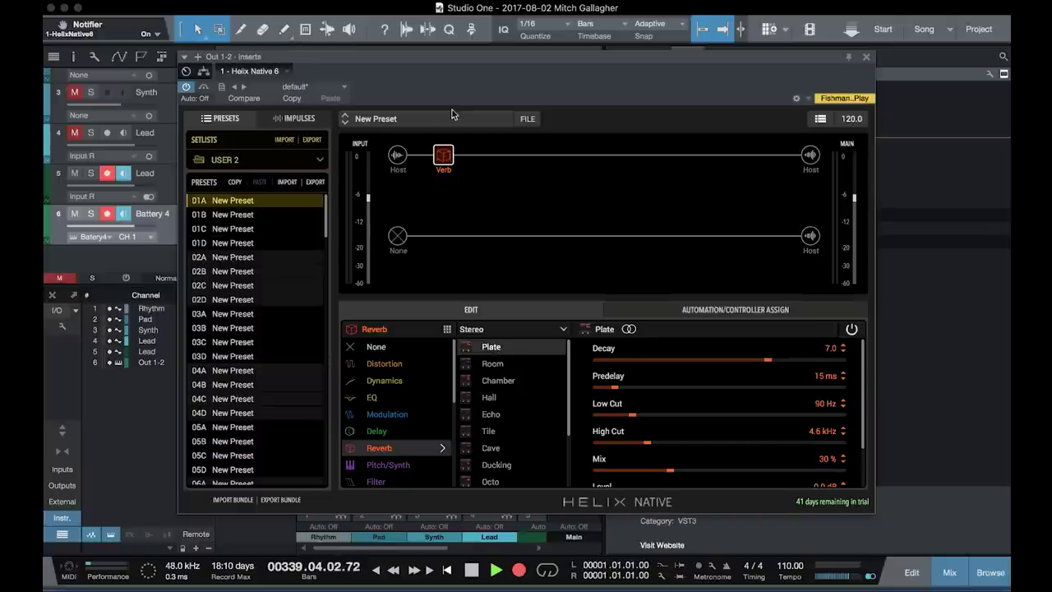
left_click(866, 58)
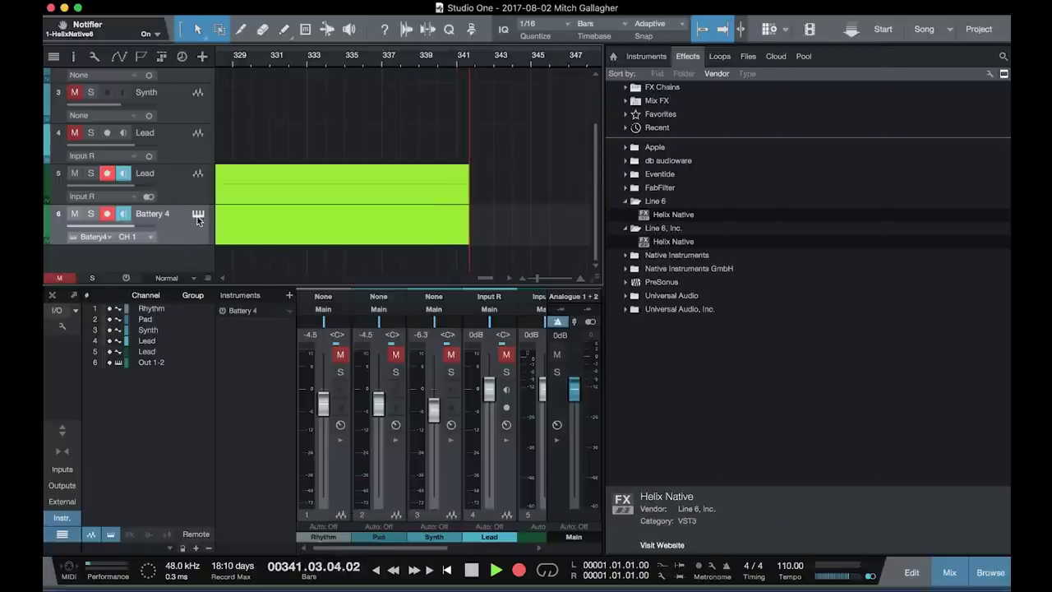
Open the Battery 4 editor and audition the Kick 606 1, Cymbal 606 and Snare 606 2 pads.
left_click(198, 216)
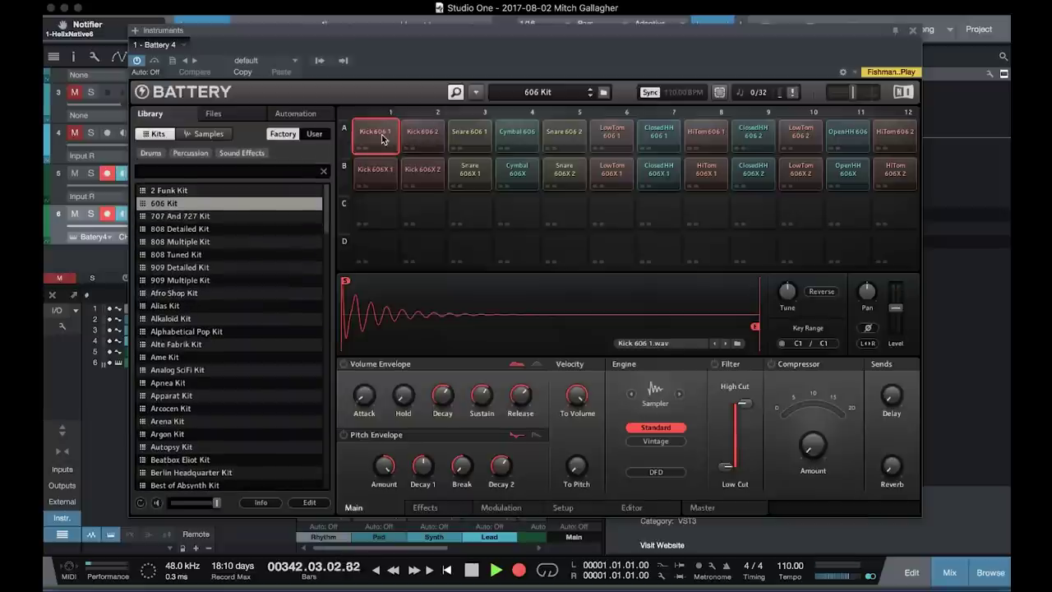
left_click(417, 136)
left_click(469, 136)
left_click(518, 138)
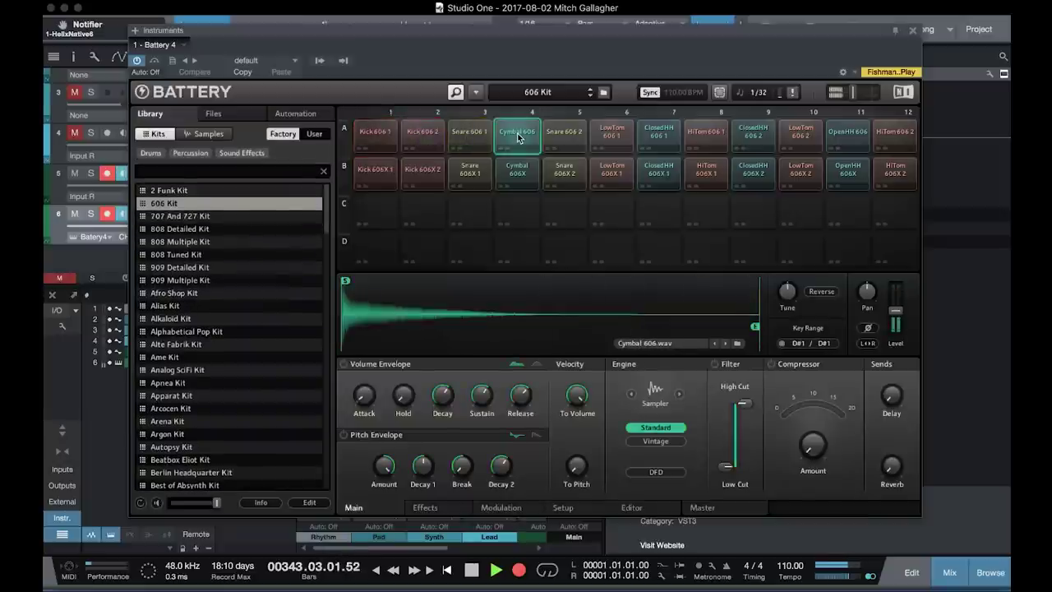
left_click(569, 137)
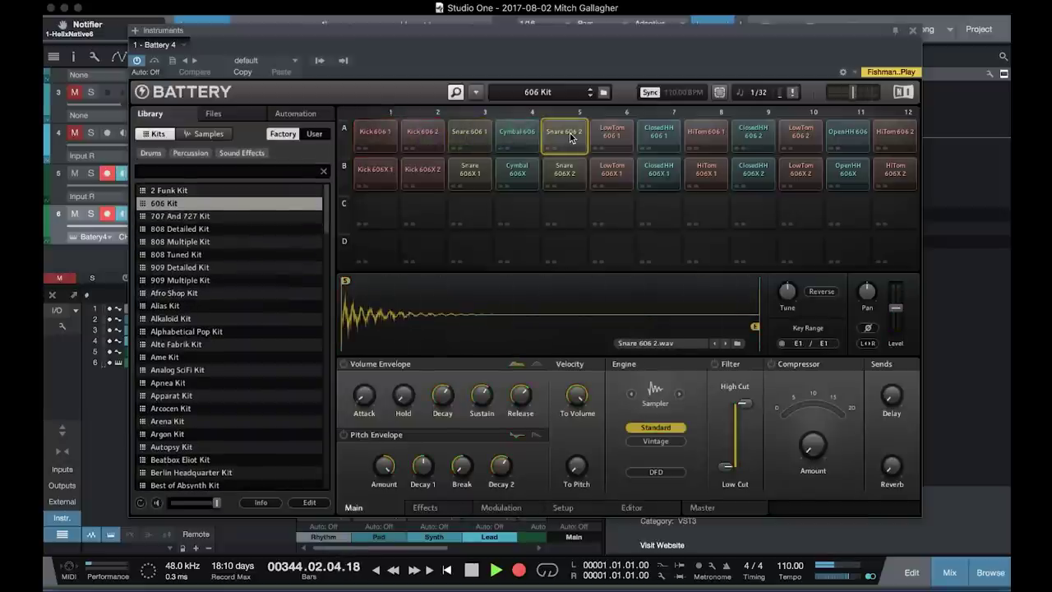